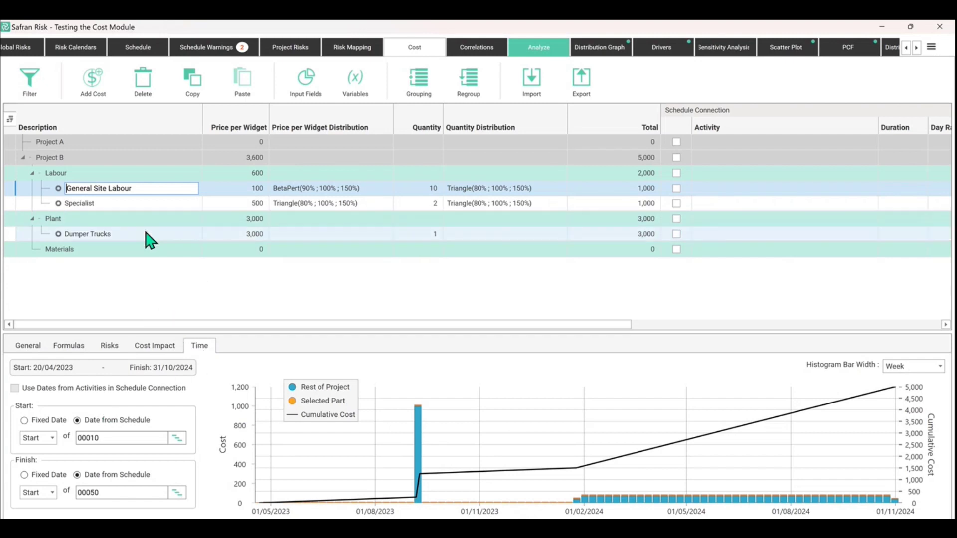
# - Select the Dumper Trucks cost item and bring up the cost Variables list
pyautogui.click(149, 241)
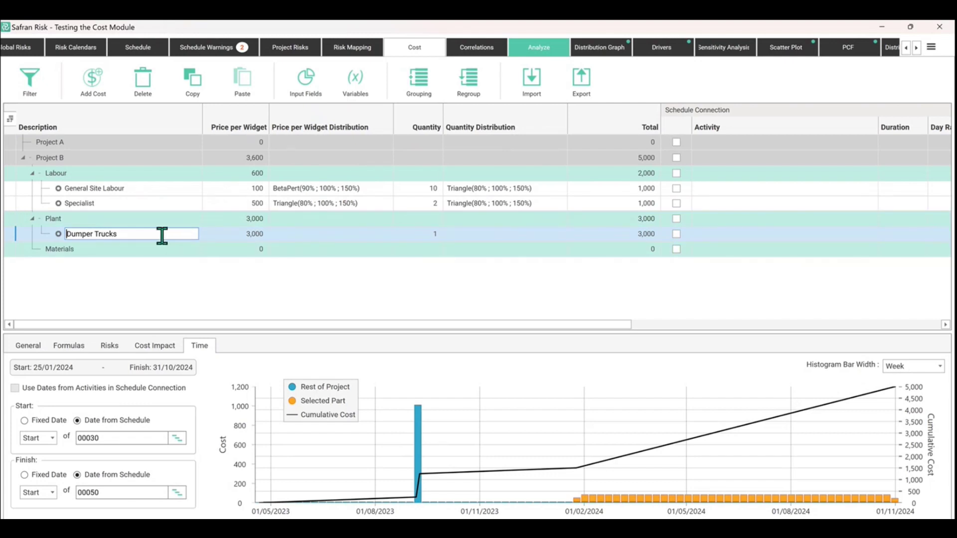
pyautogui.click(264, 235)
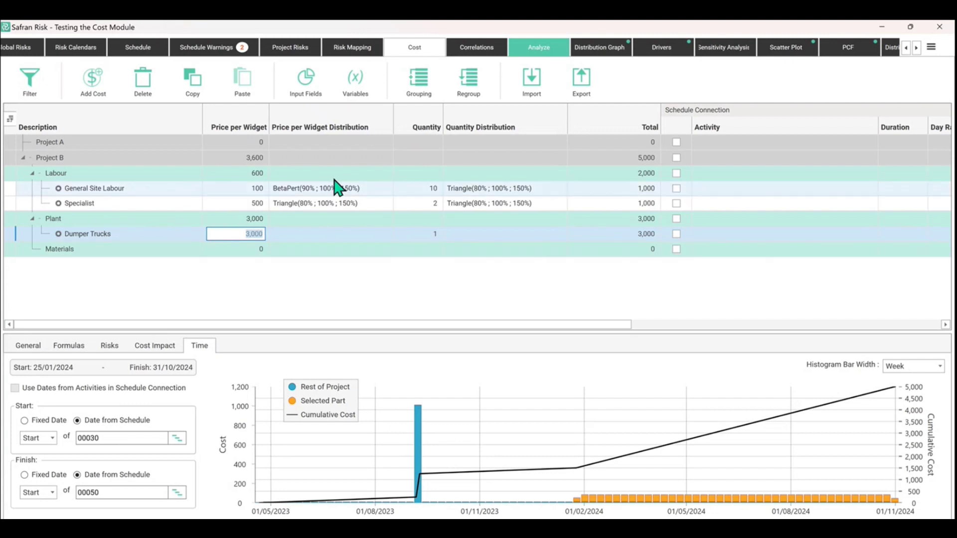
pyautogui.click(357, 82)
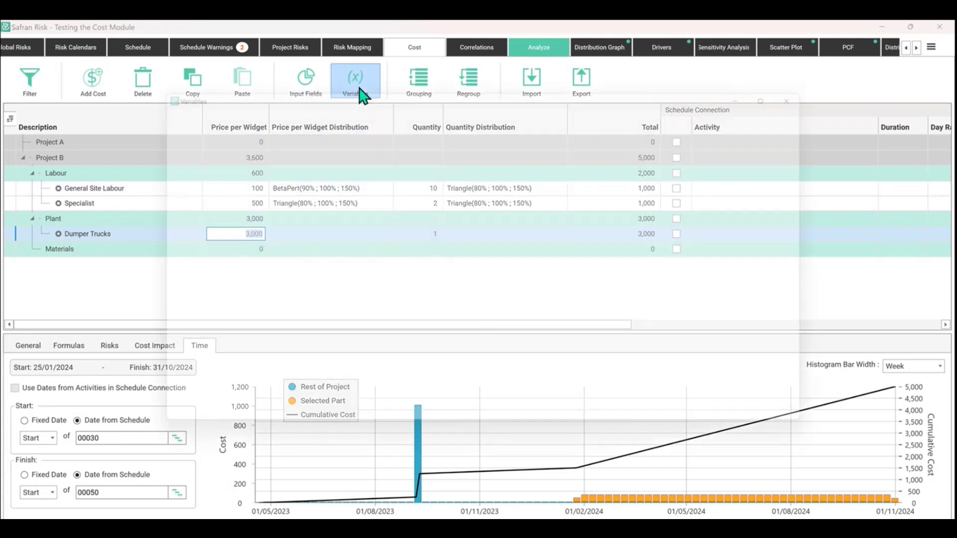
# - Rename Variable A to 'Type of Dumper' and give it a base value of 3,000
pyautogui.click(209, 180)
pyautogui.click(207, 178)
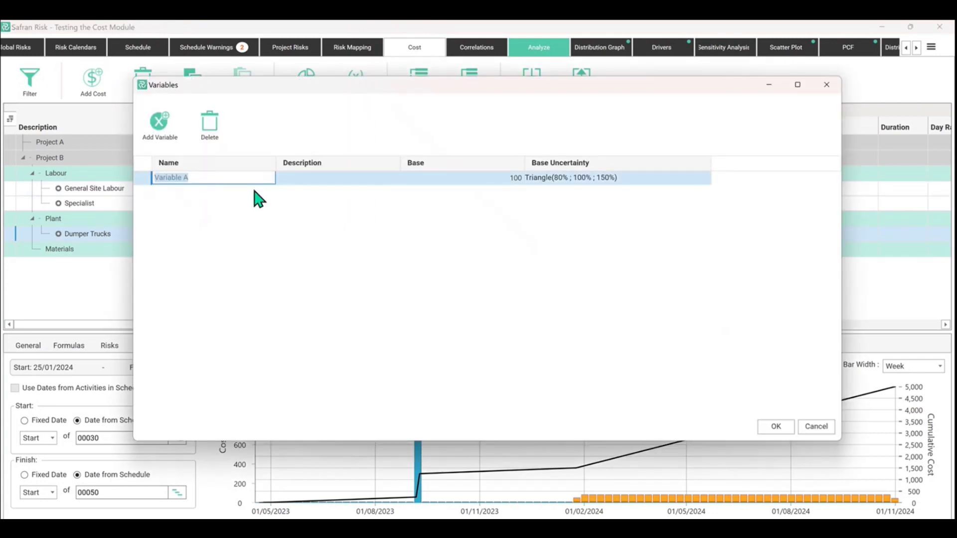
pyautogui.moveTo(299, 85); pyautogui.dragTo(330, 161)
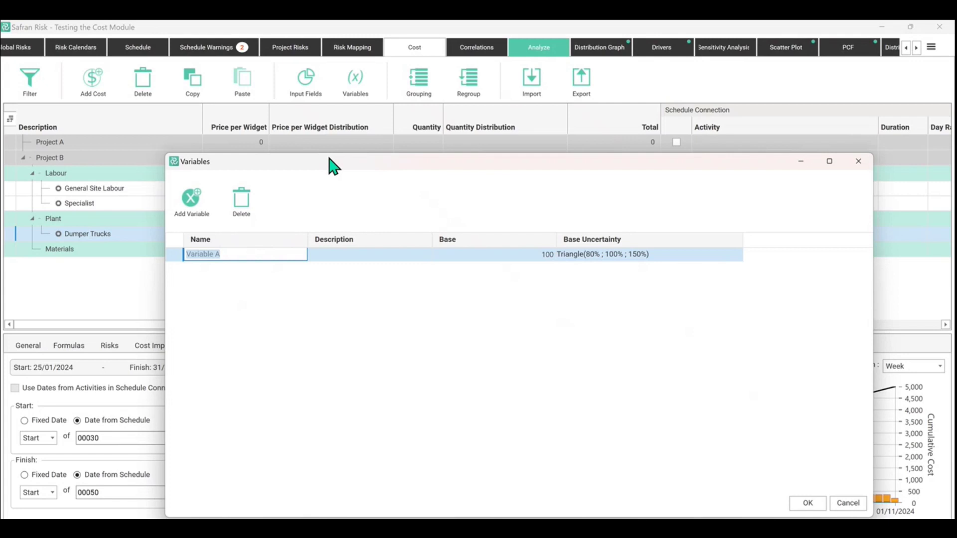
pyautogui.write('Type of Dumper')
pyautogui.click(527, 255)
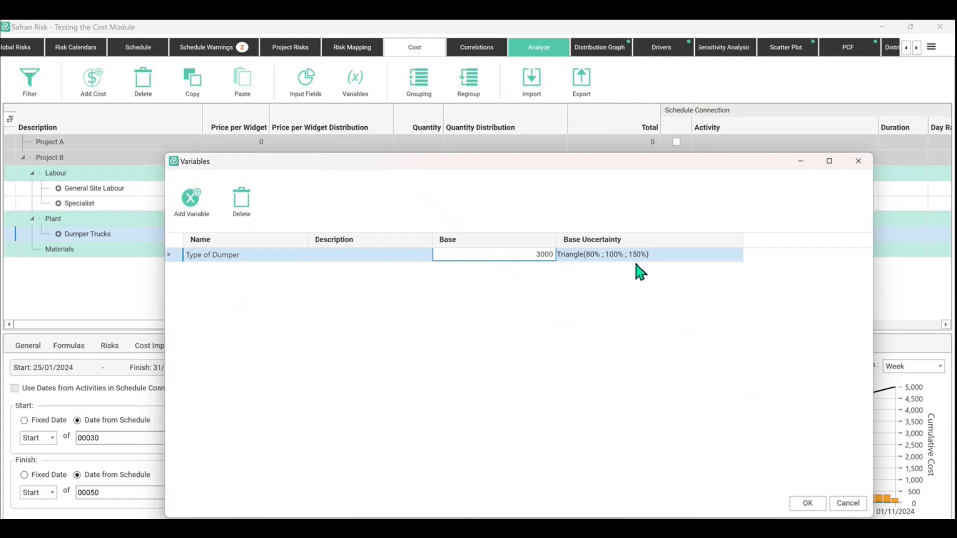
pyautogui.click(740, 258)
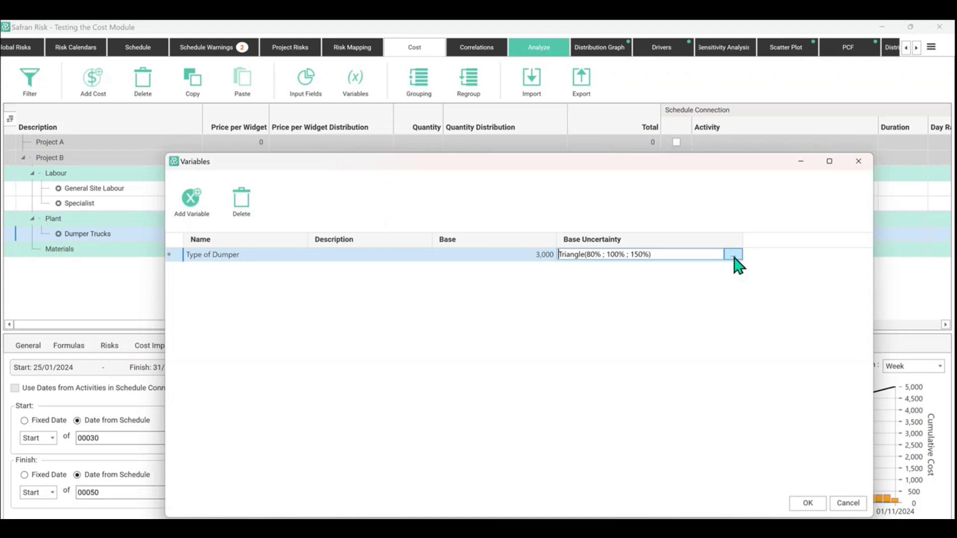
# - Switch Type of Dumper's uncertainty to Discrete with a first outcome of 60% at 100%
pyautogui.click(733, 255)
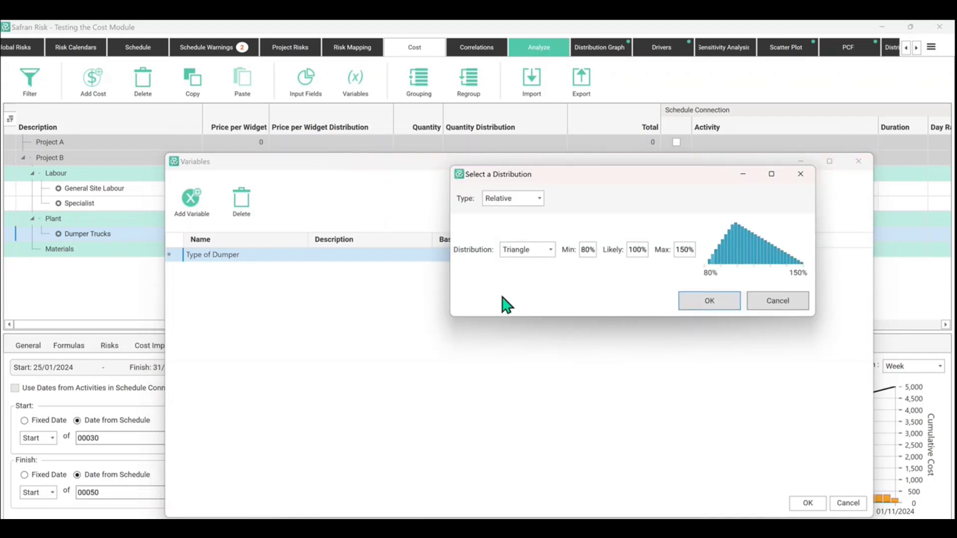
pyautogui.click(551, 251)
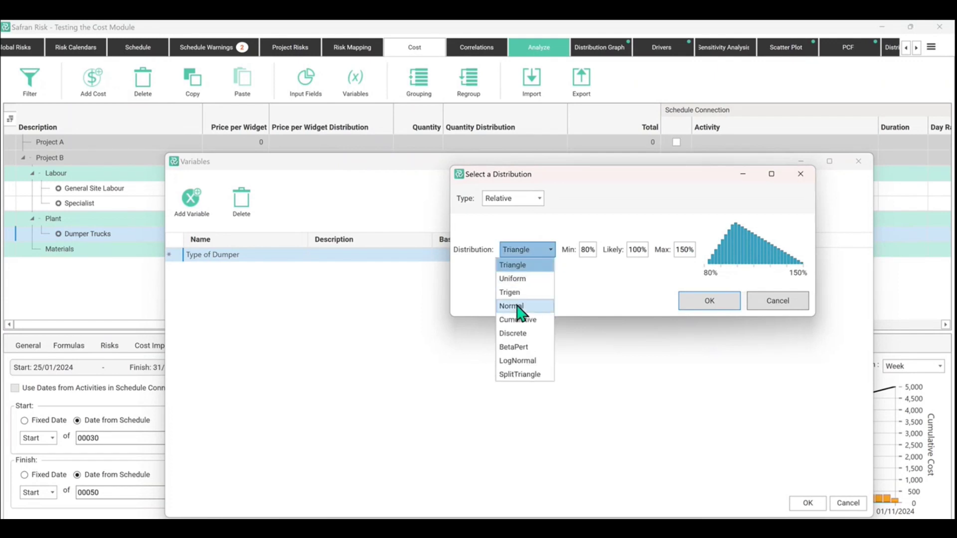
pyautogui.click(523, 335)
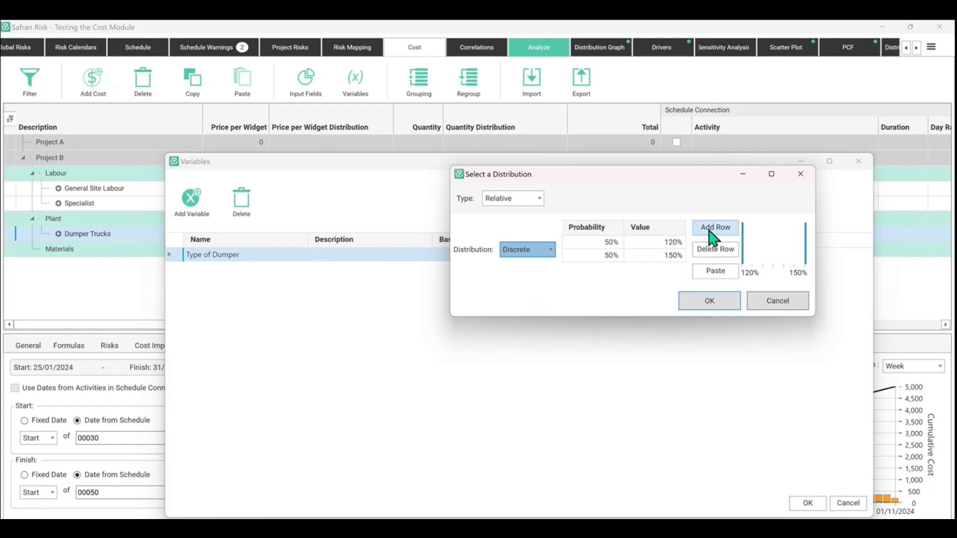
pyautogui.click(605, 255)
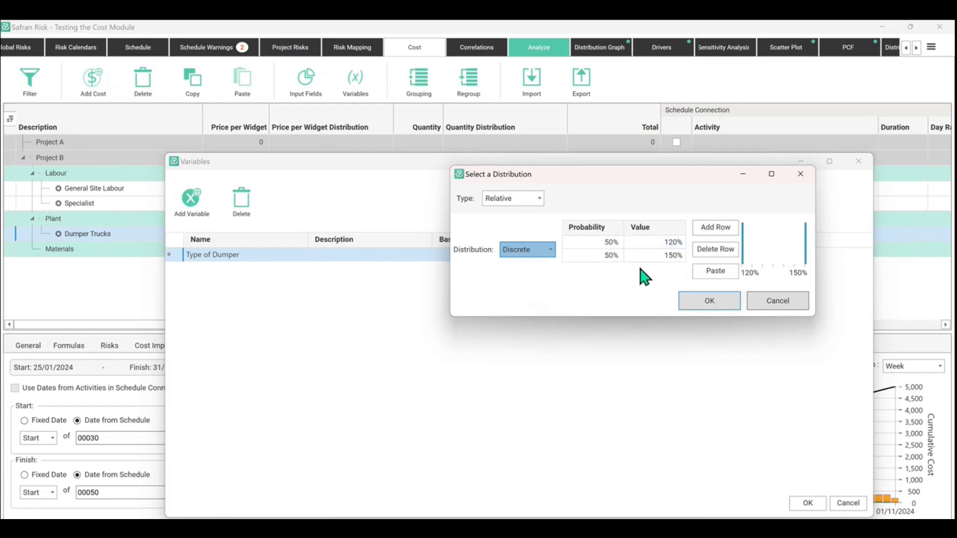
pyautogui.click(607, 242)
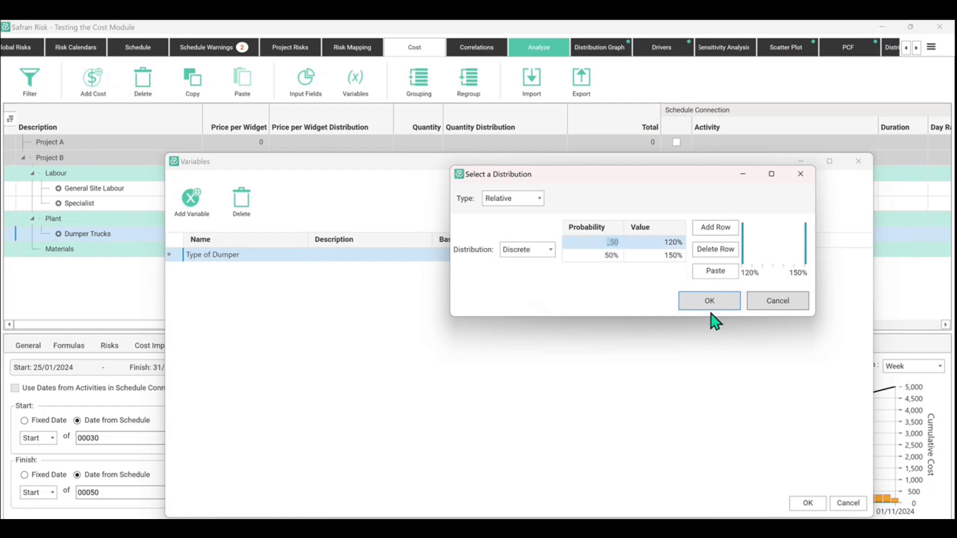
pyautogui.write('60')
pyautogui.press('Return')
pyautogui.click(663, 242)
pyautogui.write('1')
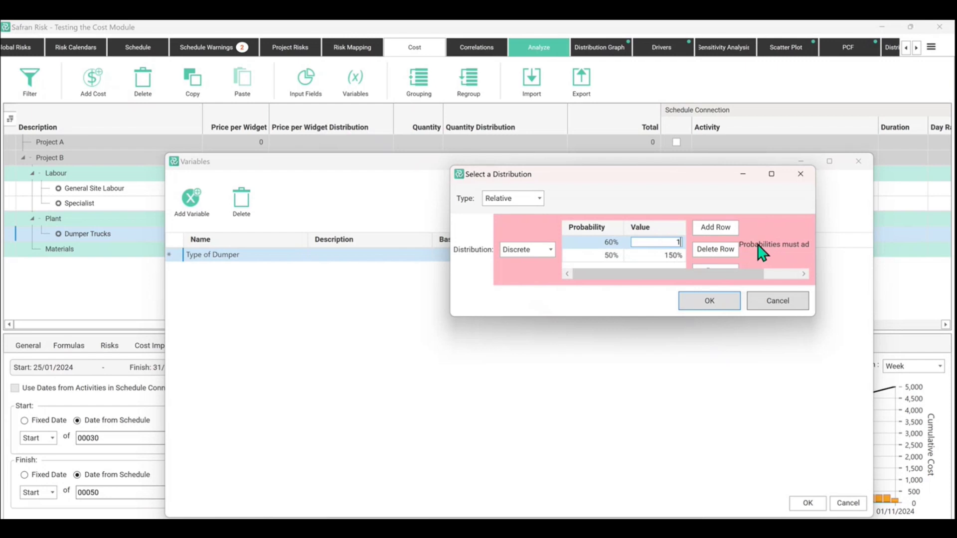
pyautogui.press('Return')
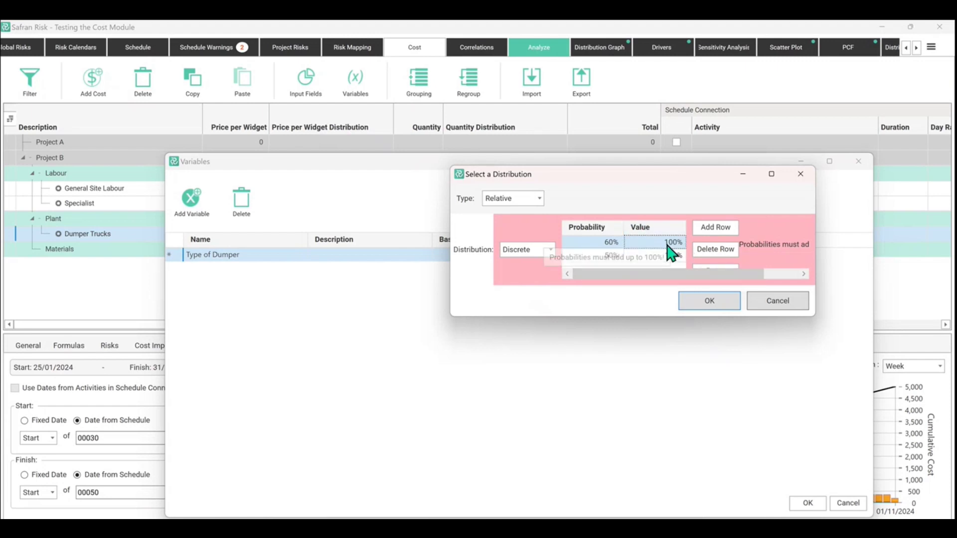
# - Add a second outcome of 40% at 200%, confirm the distribution and save the variables
pyautogui.click(612, 256)
pyautogui.write('40')
pyautogui.press('Return')
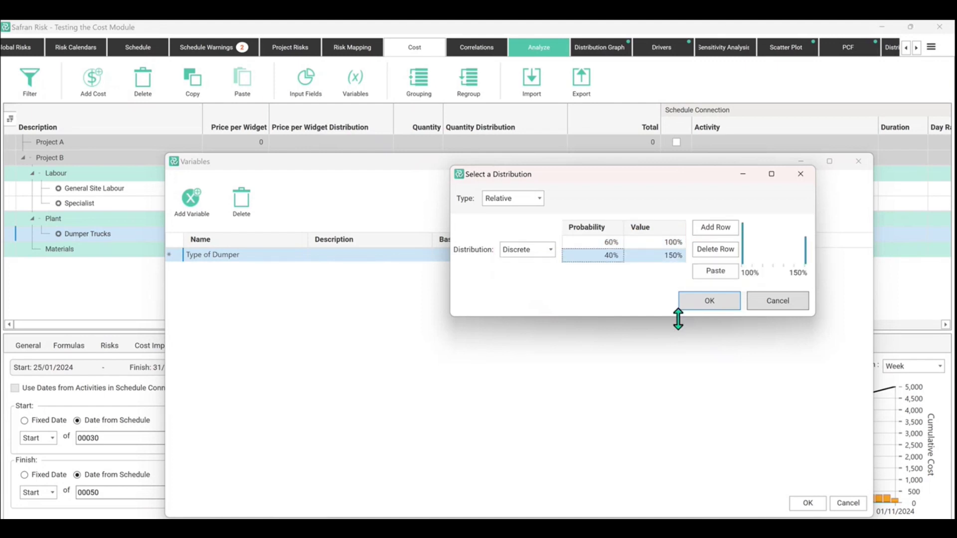
pyautogui.click(667, 257)
pyautogui.write('200')
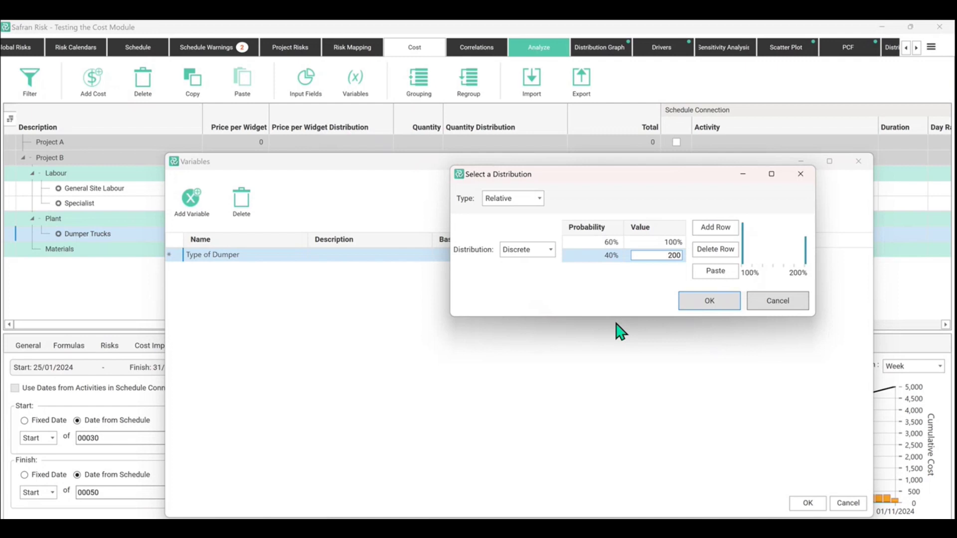
pyautogui.press('Return')
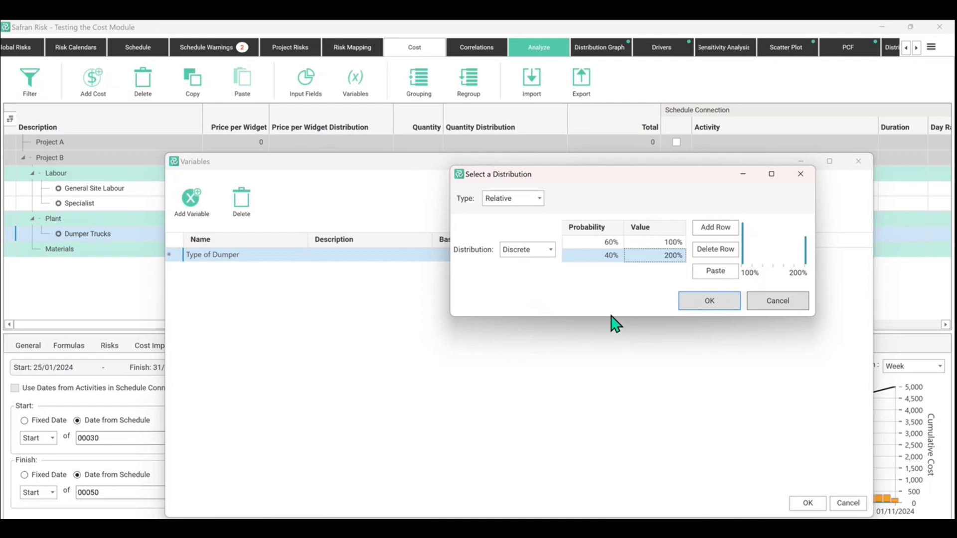
pyautogui.click(708, 313)
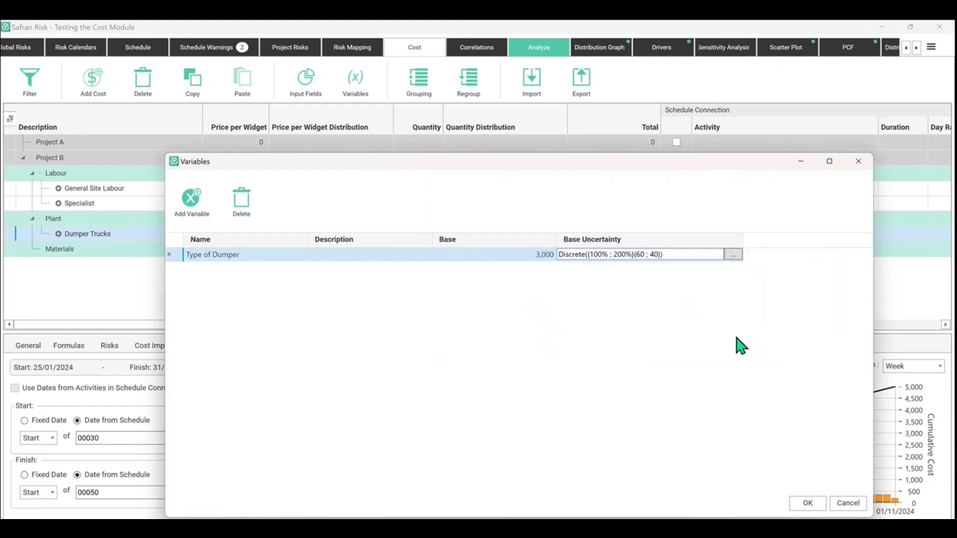
pyautogui.click(807, 503)
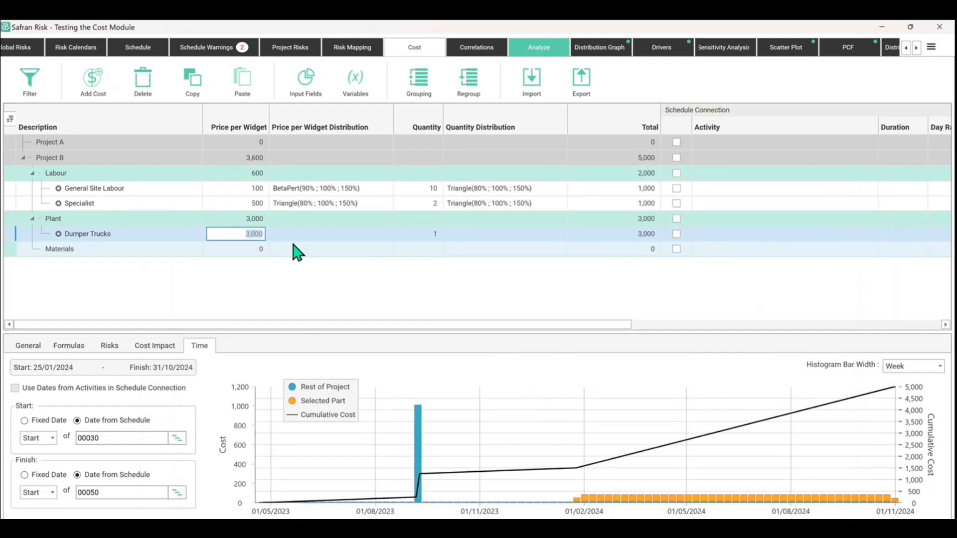
# - Show the Dumper Trucks formula details and place the cursor in the empty Base formula
pyautogui.click(69, 346)
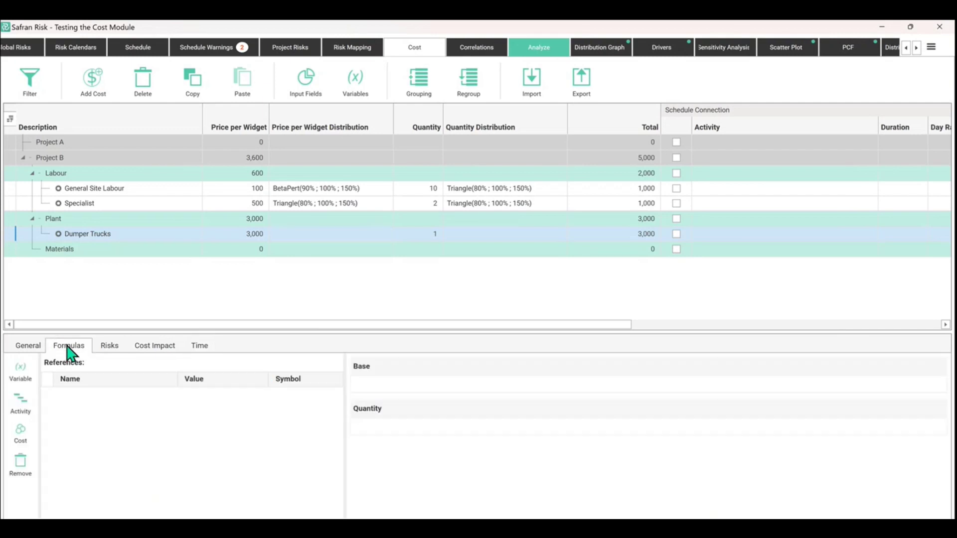
pyautogui.click(88, 235)
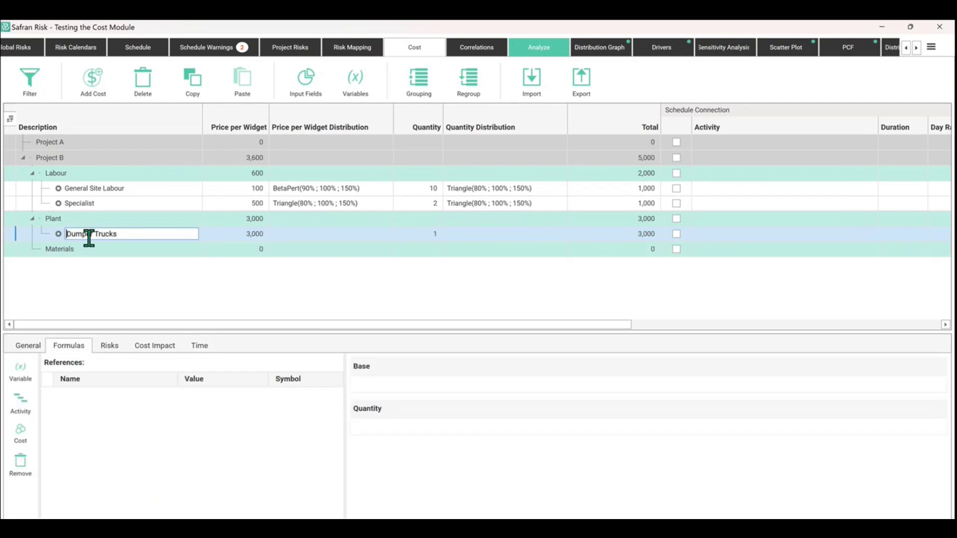
pyautogui.click(75, 349)
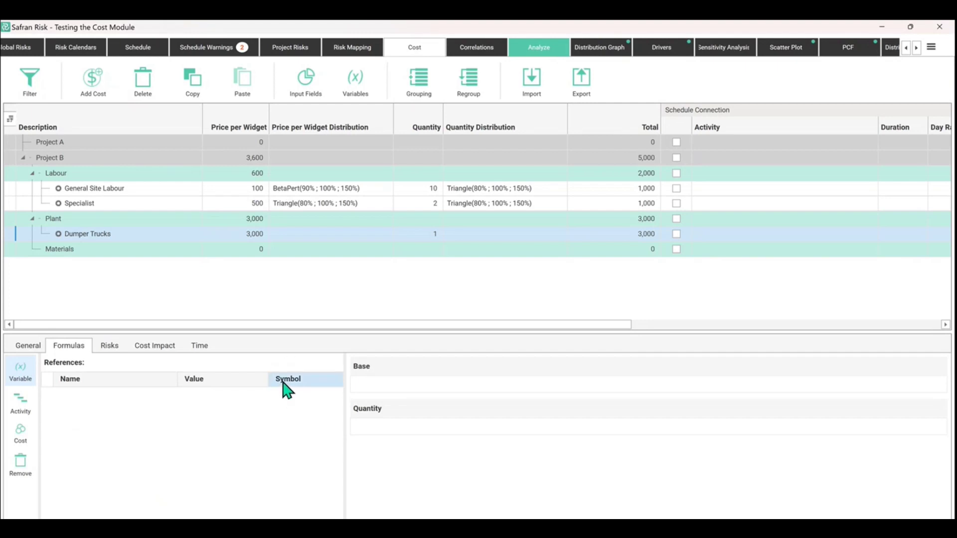
pyautogui.click(363, 387)
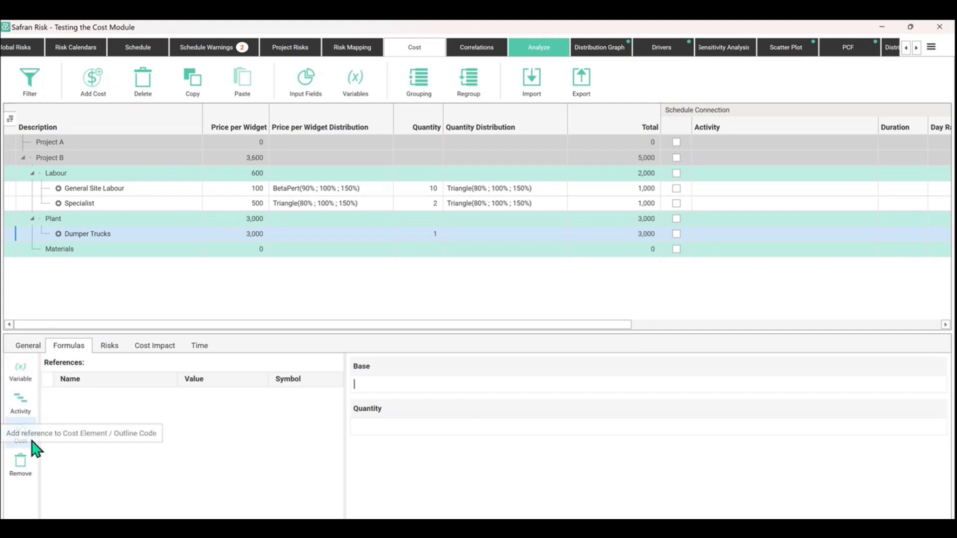
# - Add Type of Dumper as a formula reference with the symbol Type
pyautogui.click(30, 379)
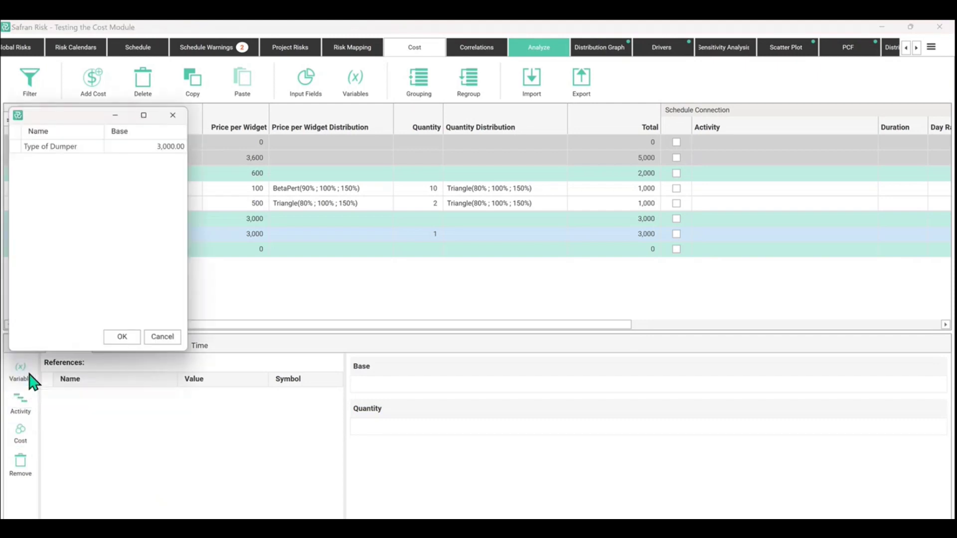
pyautogui.click(67, 152)
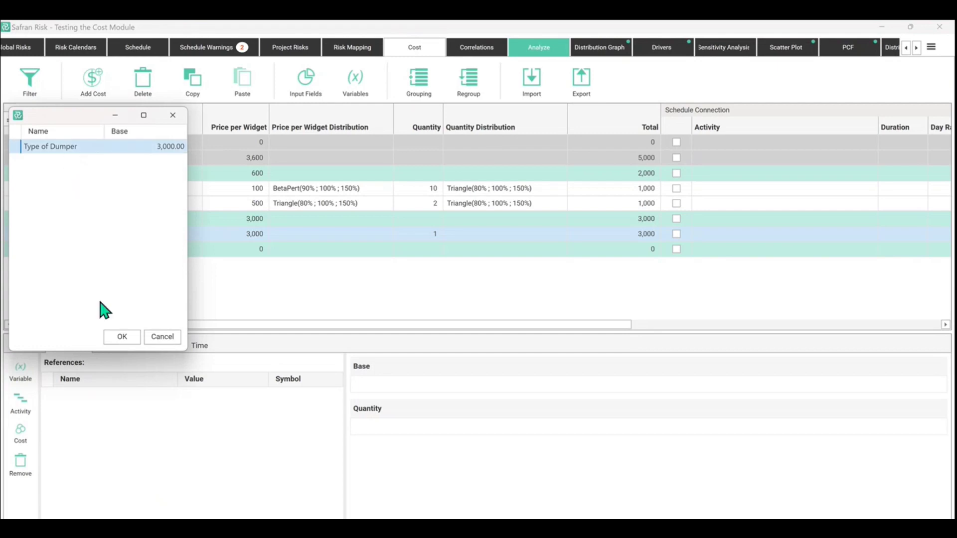
pyautogui.click(122, 337)
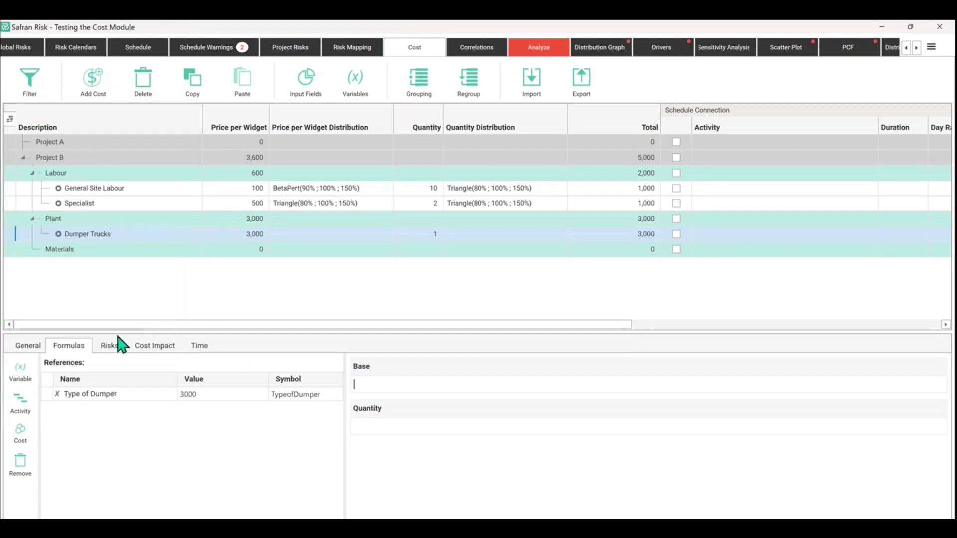
pyautogui.click(296, 395)
pyautogui.write('Type')
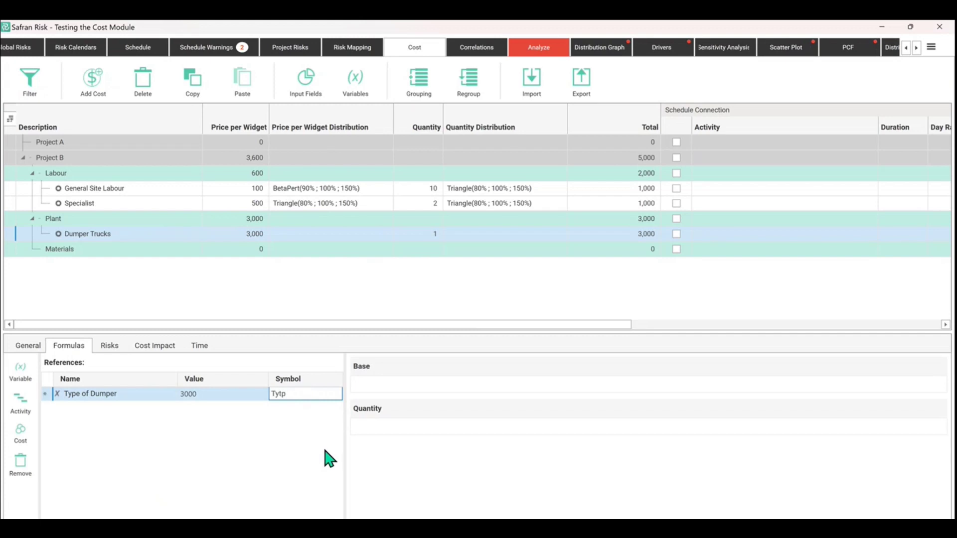
pyautogui.press('Return')
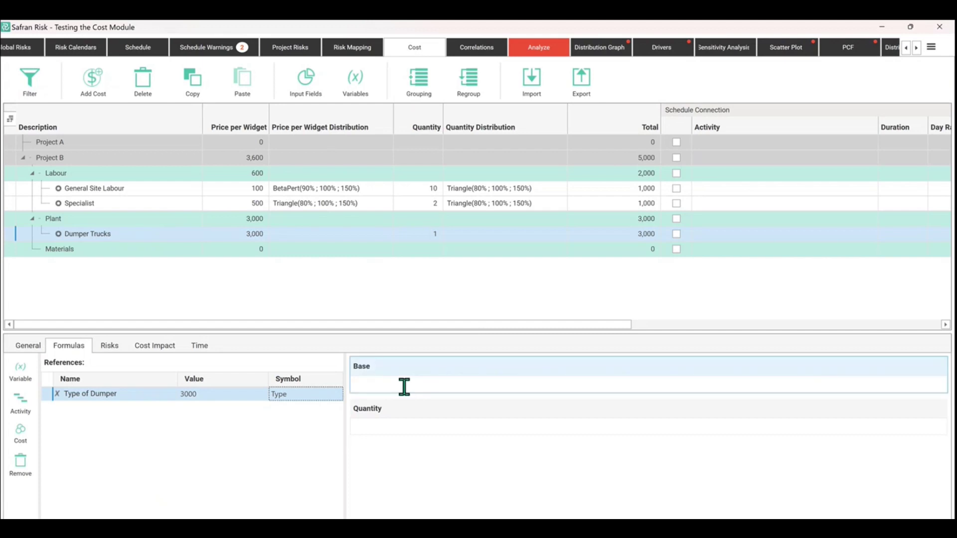
# - Set the Dumper Trucks Base formula to Type, pricing it at 3,000
pyautogui.click(372, 381)
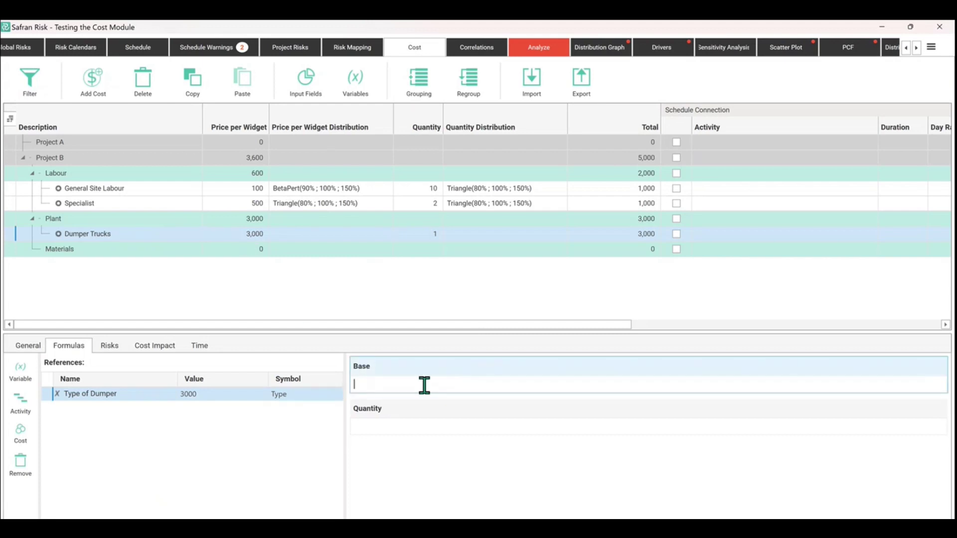
pyautogui.write('Type')
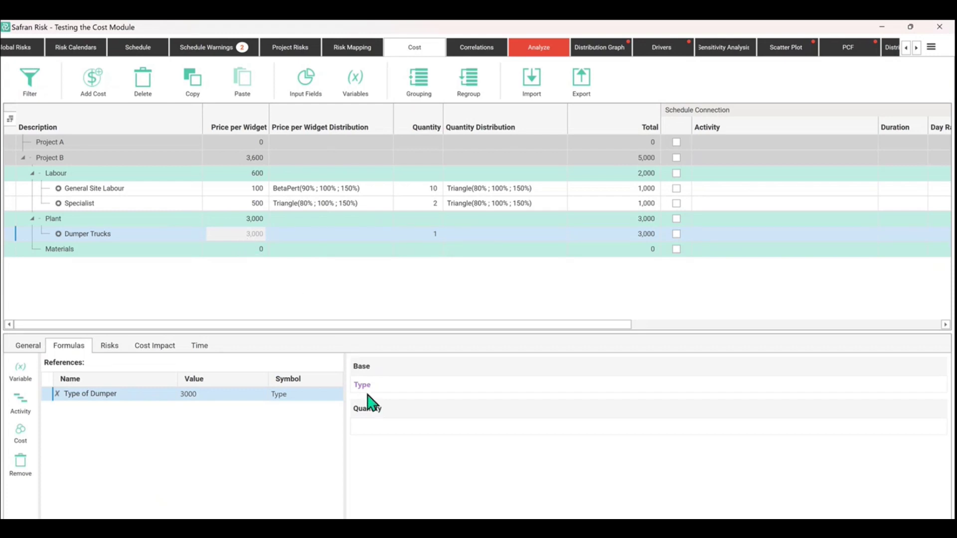
pyautogui.click(358, 384)
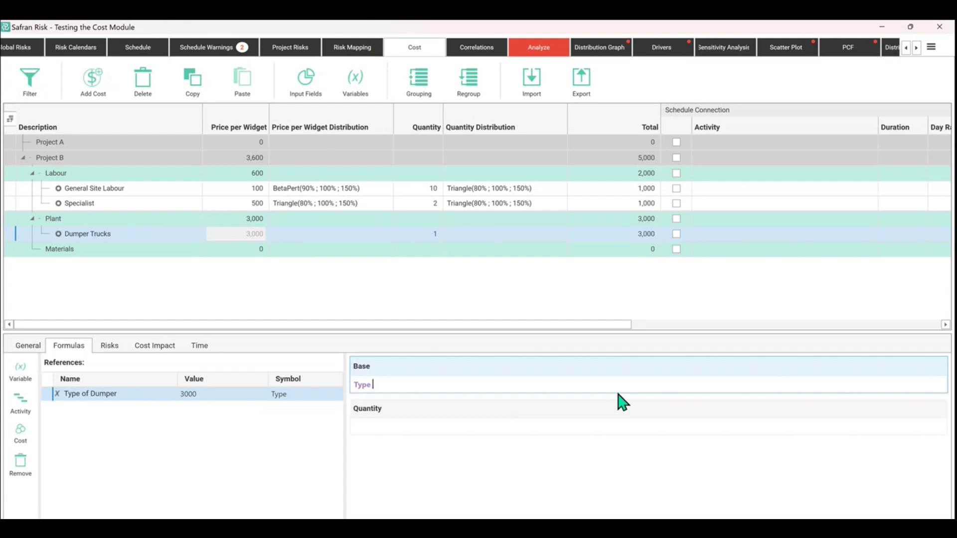
# - Extend the Base formula to Type + 500, removing the stray characters
pyautogui.write('+ ')
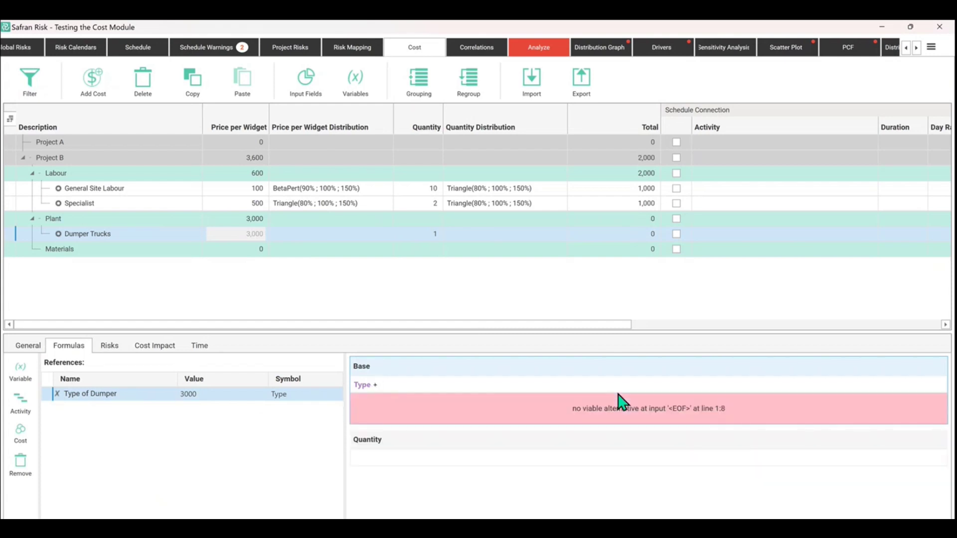
pyautogui.write('500')
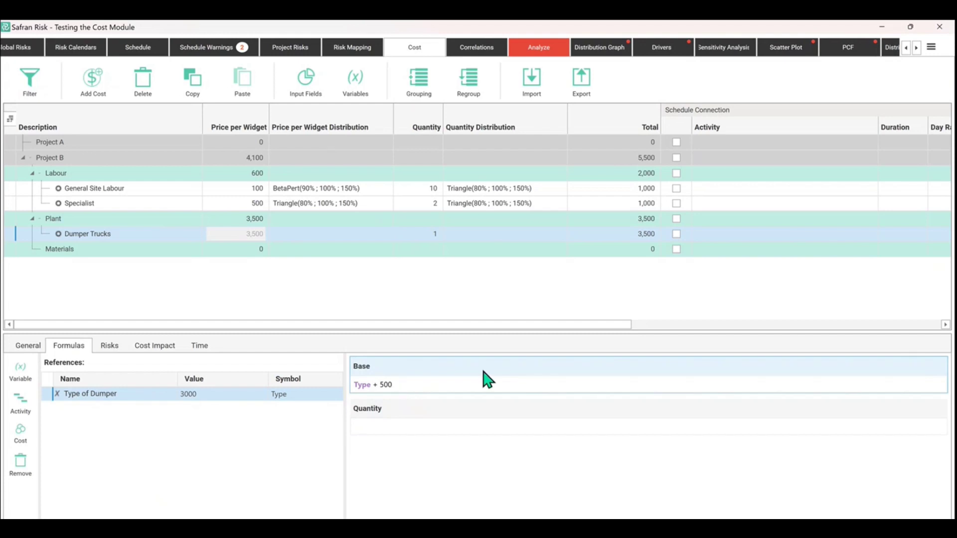
pyautogui.write('(jgdlkjgjd')
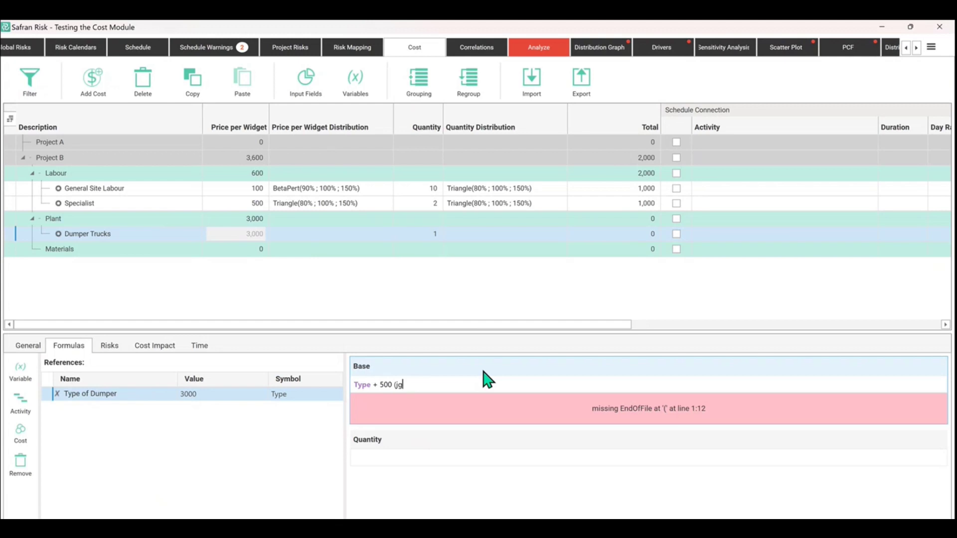
pyautogui.press('BackSpace')
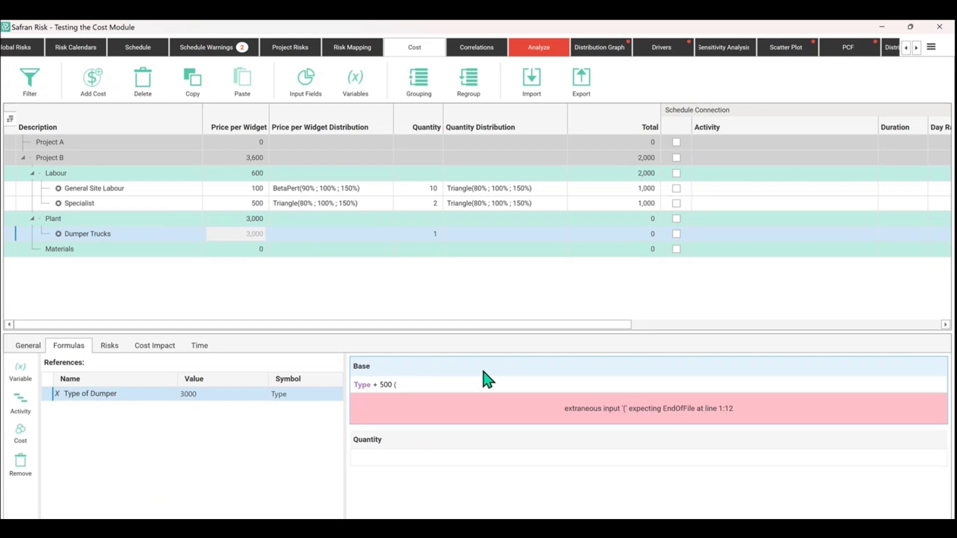
pyautogui.press('BackSpace')
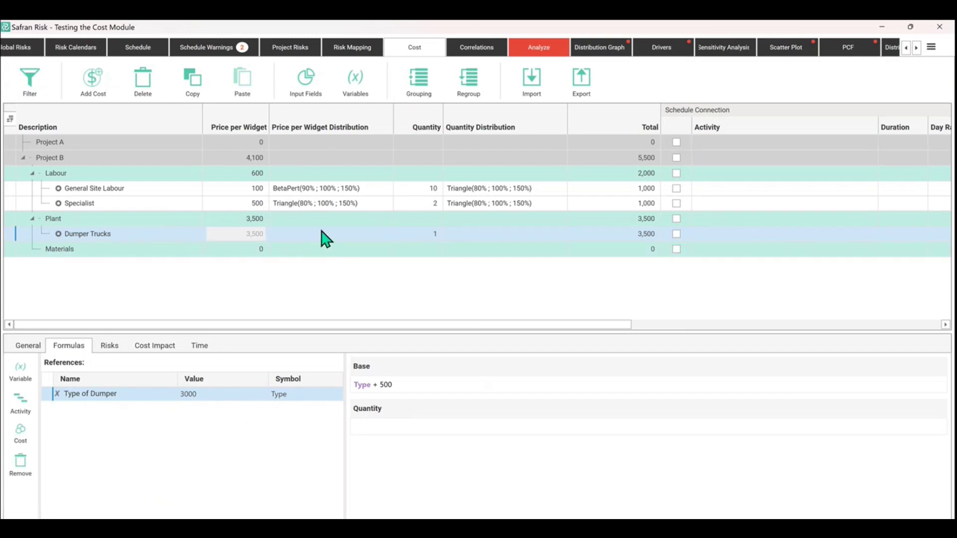
# - Check the Dumper Trucks quantity, then view its general details and time phasing
pyautogui.click(423, 234)
pyautogui.click(383, 425)
pyautogui.click(30, 347)
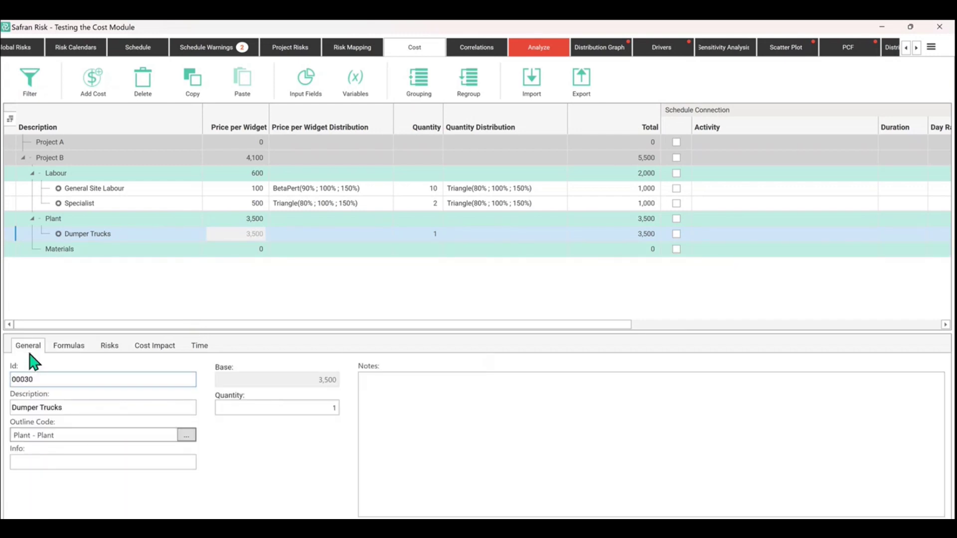
pyautogui.click(196, 348)
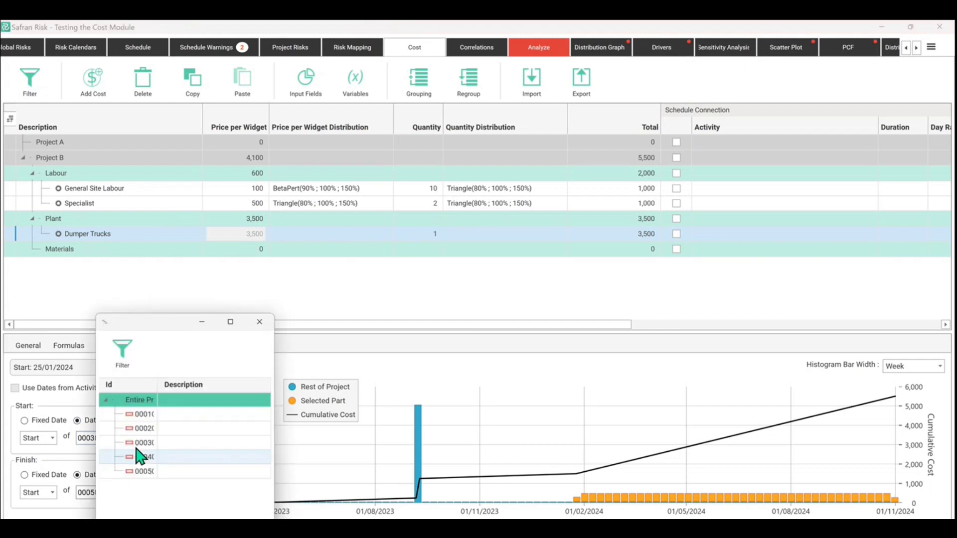
# - Give Dumper Trucks fixed start and finish dates instead of activity-driven ones, clearing the finish date
pyautogui.click(177, 439)
pyautogui.moveTo(168, 321); pyautogui.dragTo(191, 240)
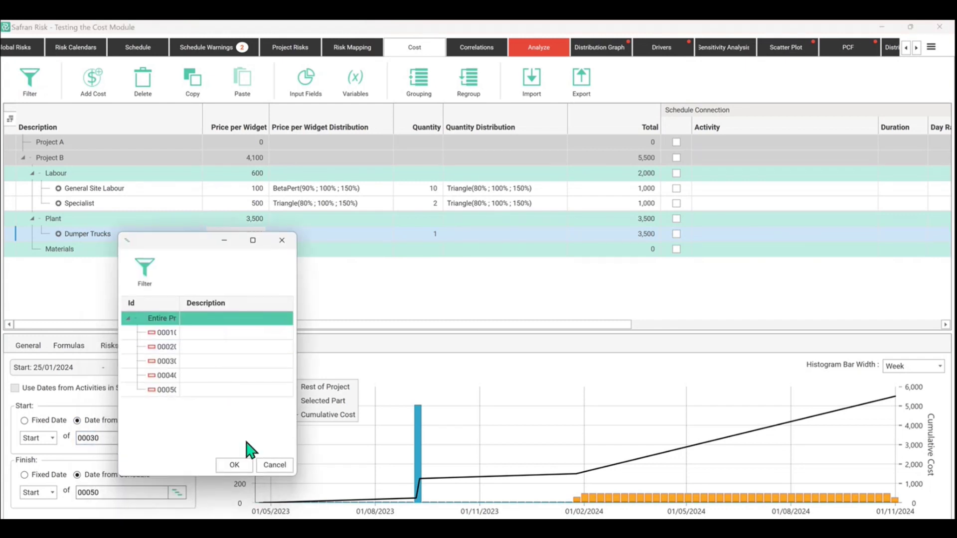
pyautogui.click(273, 465)
pyautogui.doubleClick(110, 438)
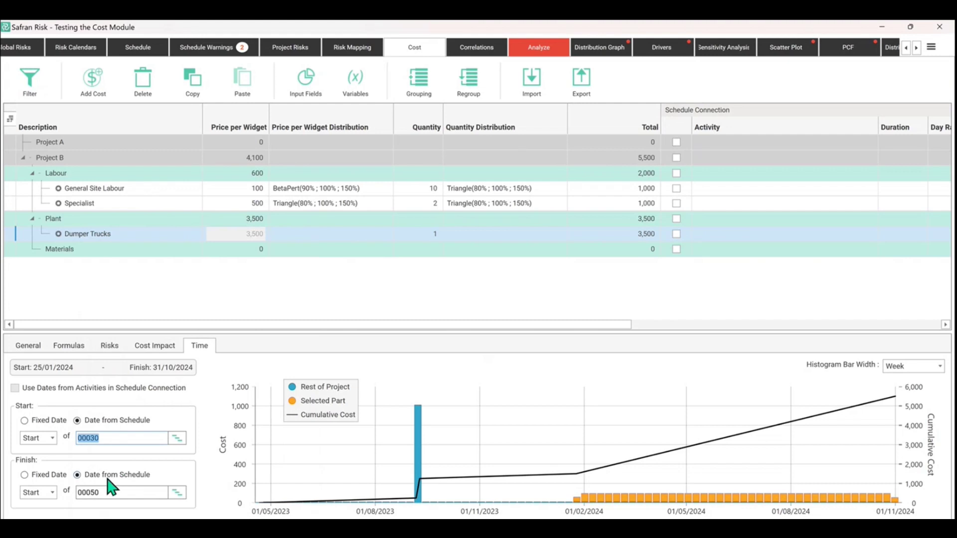
pyautogui.click(79, 422)
pyautogui.click(24, 421)
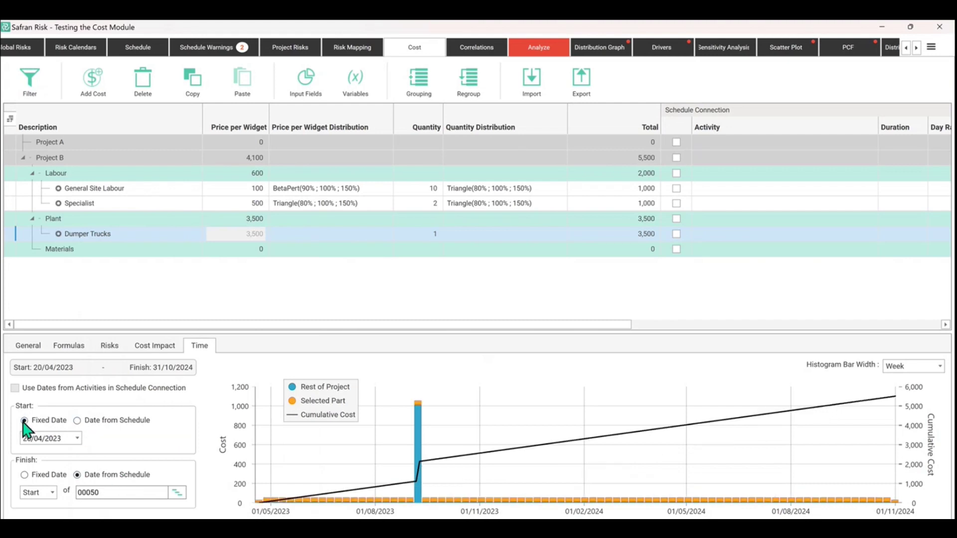
pyautogui.click(58, 438)
pyautogui.click(40, 478)
pyautogui.click(60, 493)
pyautogui.hotkey('ctrl', 'a')
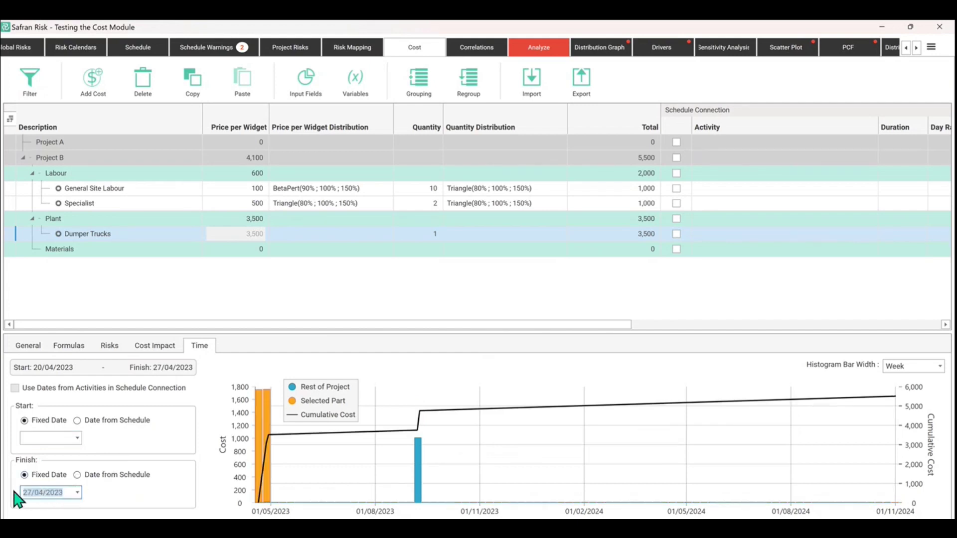
pyautogui.press('Delete')
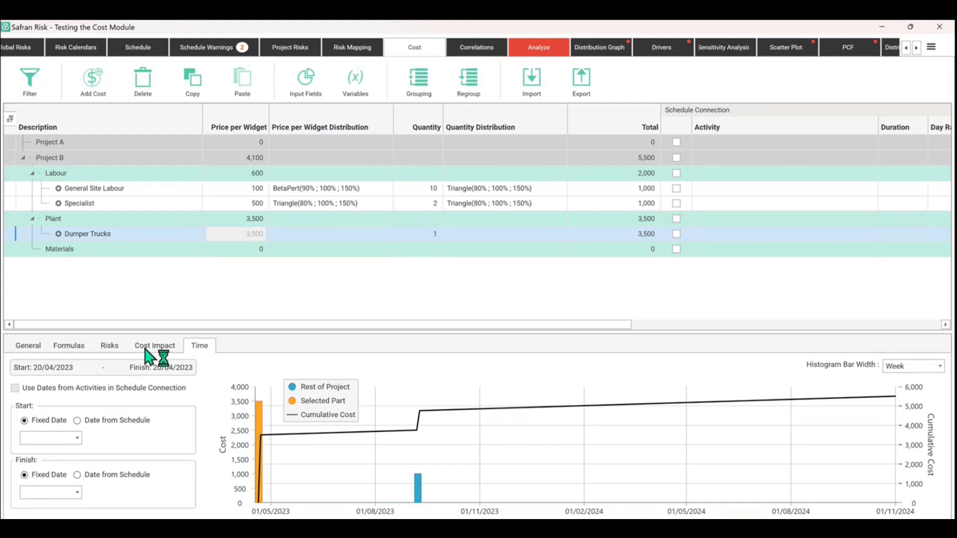
pyautogui.click(75, 348)
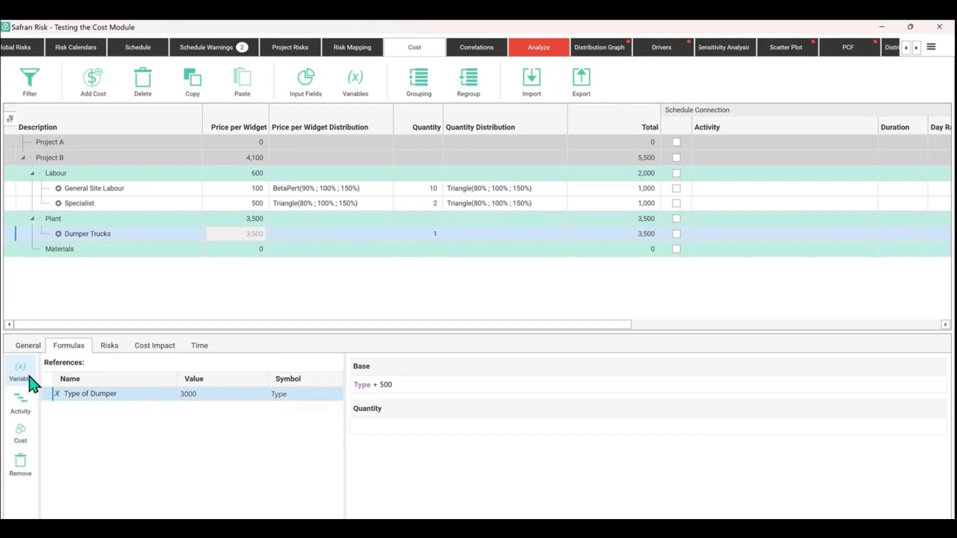
# - Add activities 00030, 00040 and 00050 as formula references for Dumper Trucks
pyautogui.click(26, 409)
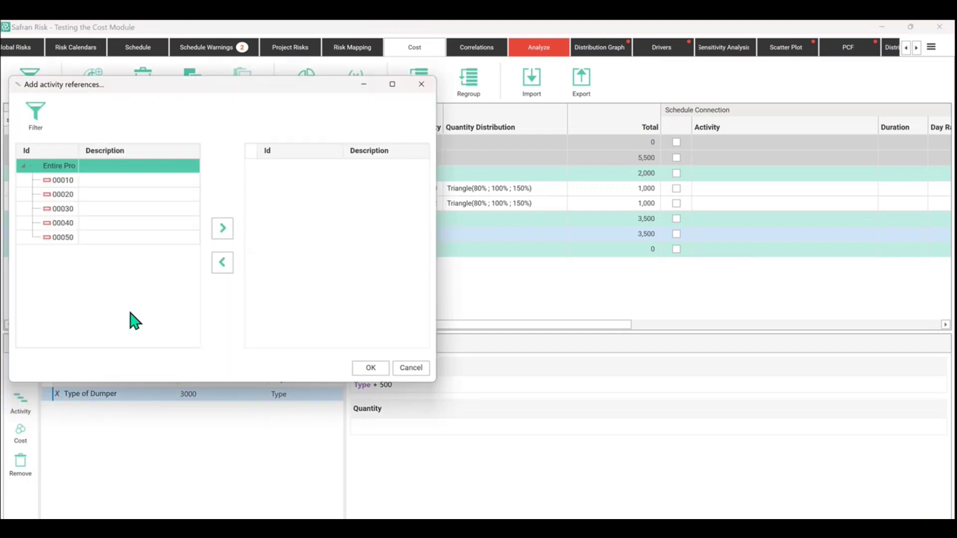
pyautogui.click(66, 211)
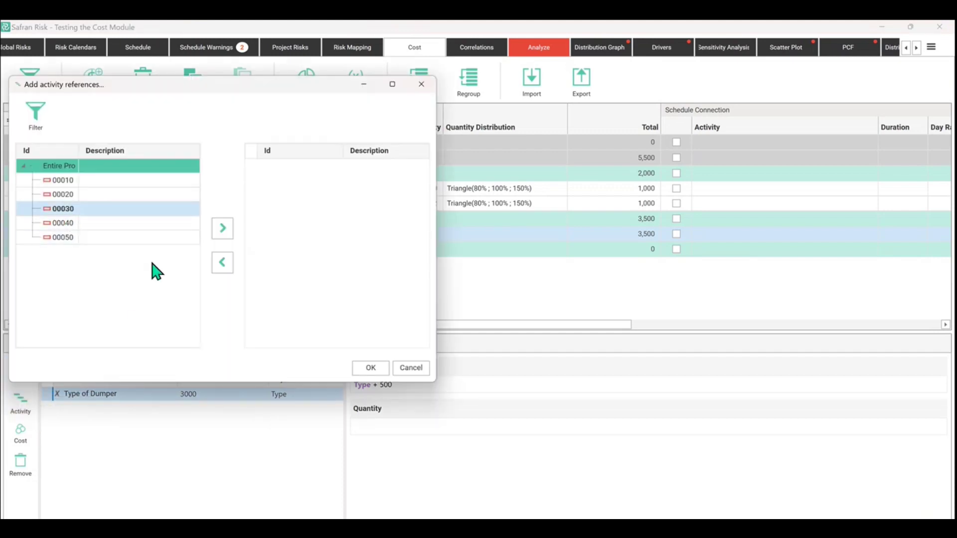
pyautogui.click(222, 228)
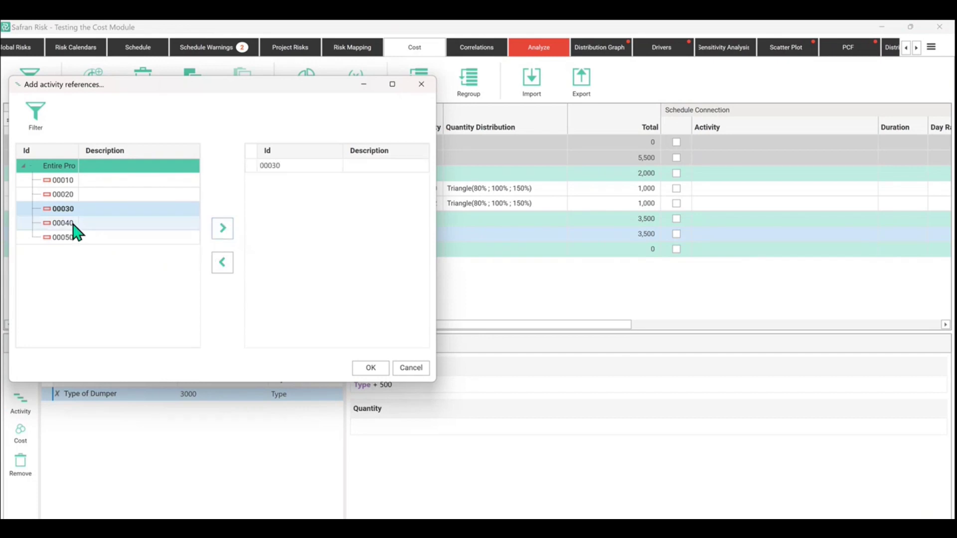
pyautogui.click(73, 223)
pyautogui.click(223, 229)
pyautogui.click(60, 238)
pyautogui.click(223, 229)
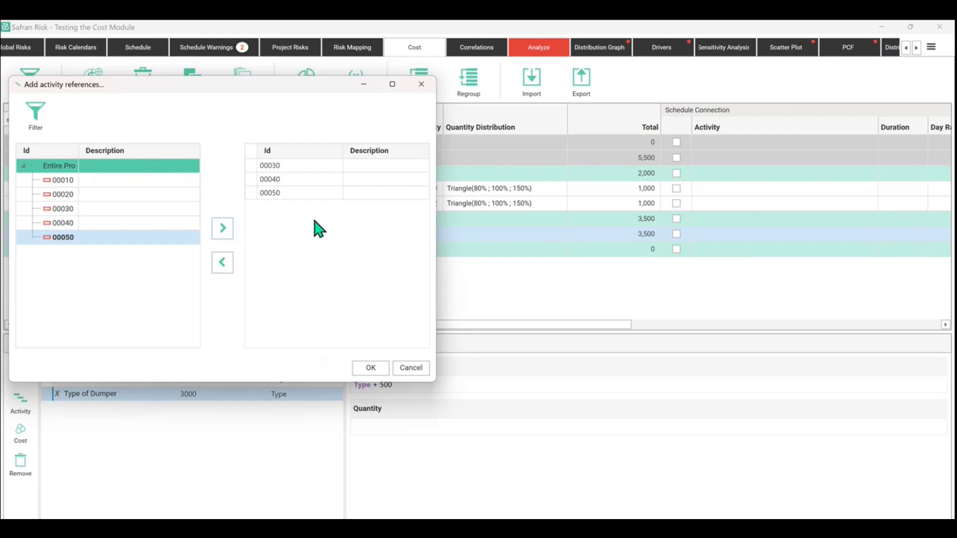
pyautogui.click(374, 372)
# - Review the 00030 and 00050 references and the Quantity and Base formulas
pyautogui.click(206, 413)
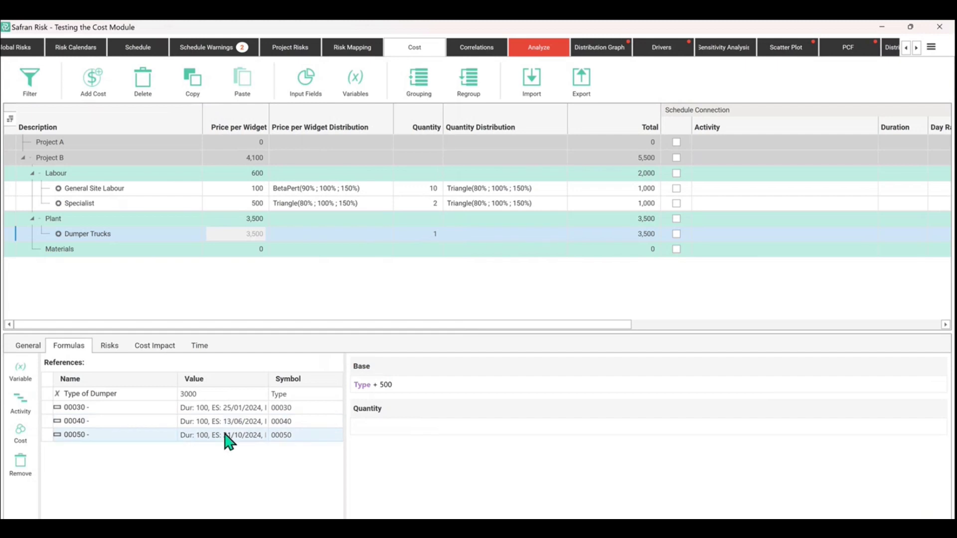
pyautogui.click(371, 421)
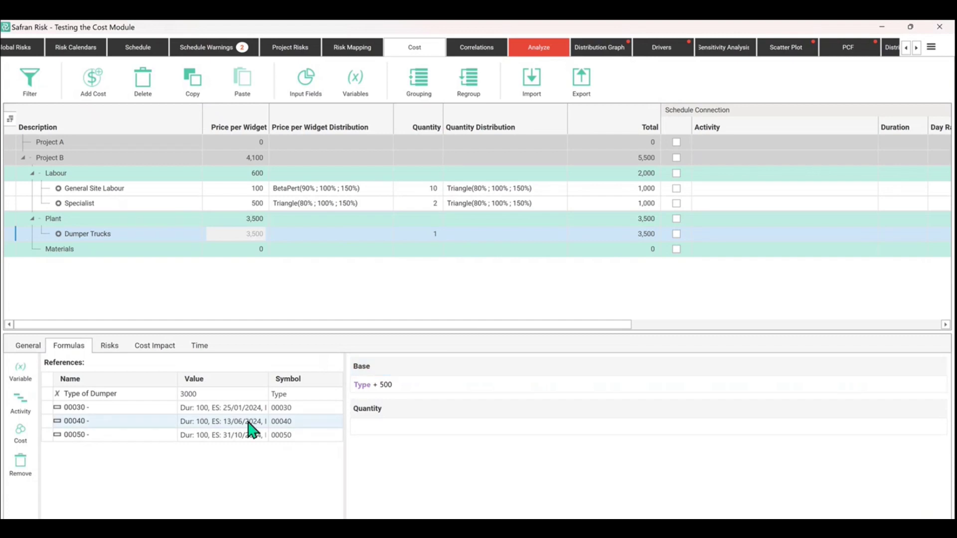
pyautogui.click(233, 435)
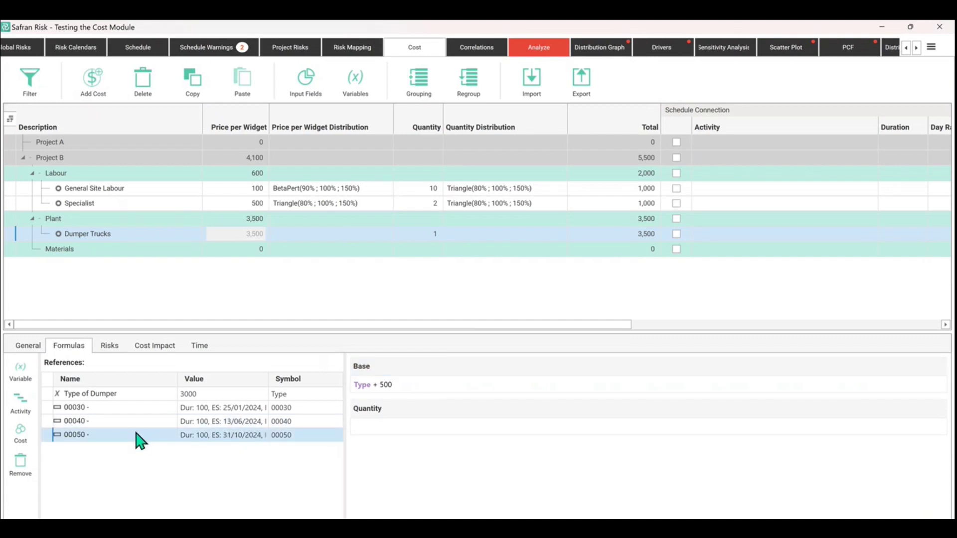
pyautogui.click(463, 387)
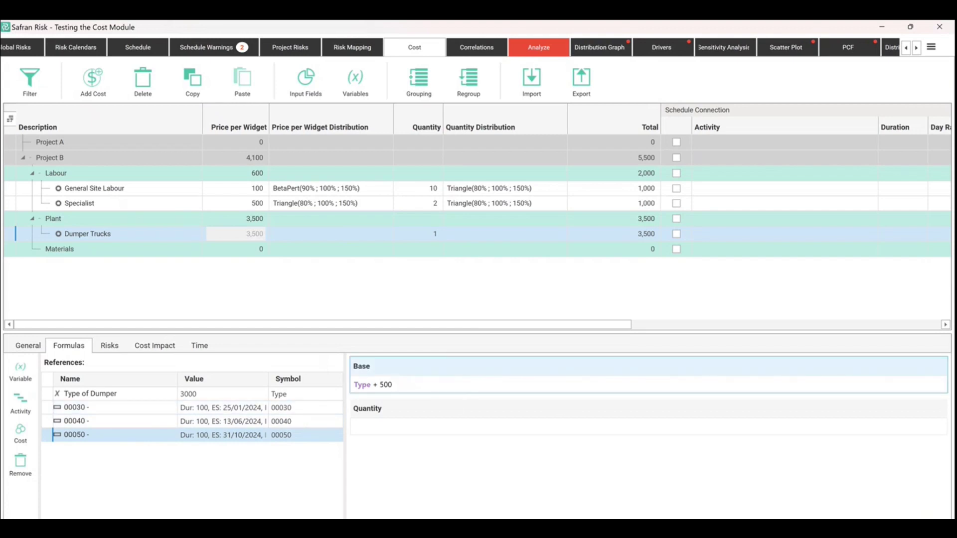
# - Append * 00030.Duration to the Base formula
pyautogui.write('* ')
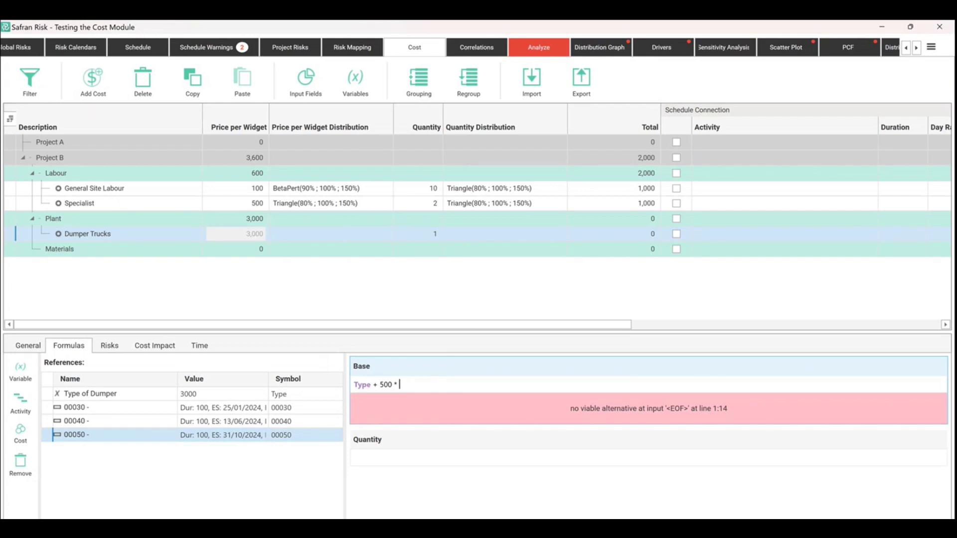
pyautogui.write('00030')
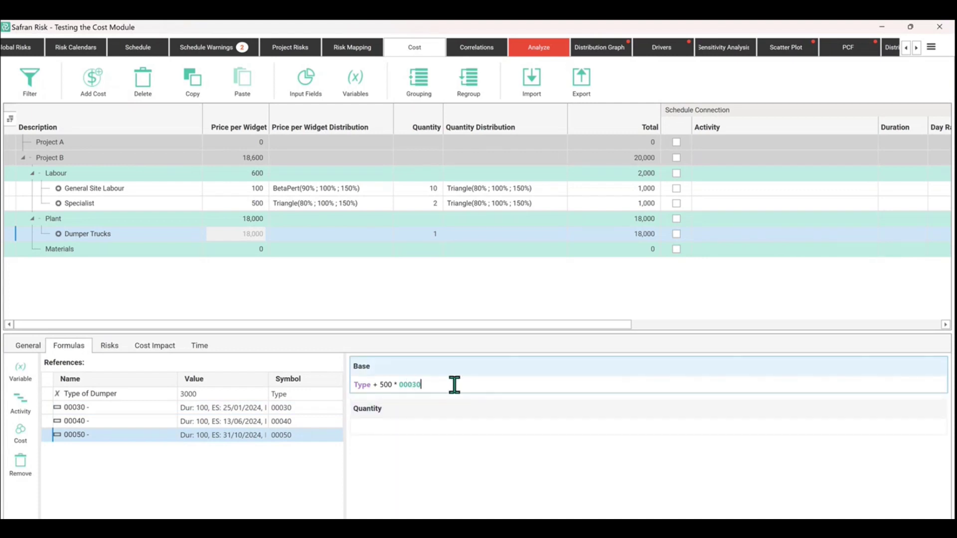
pyautogui.write('.')
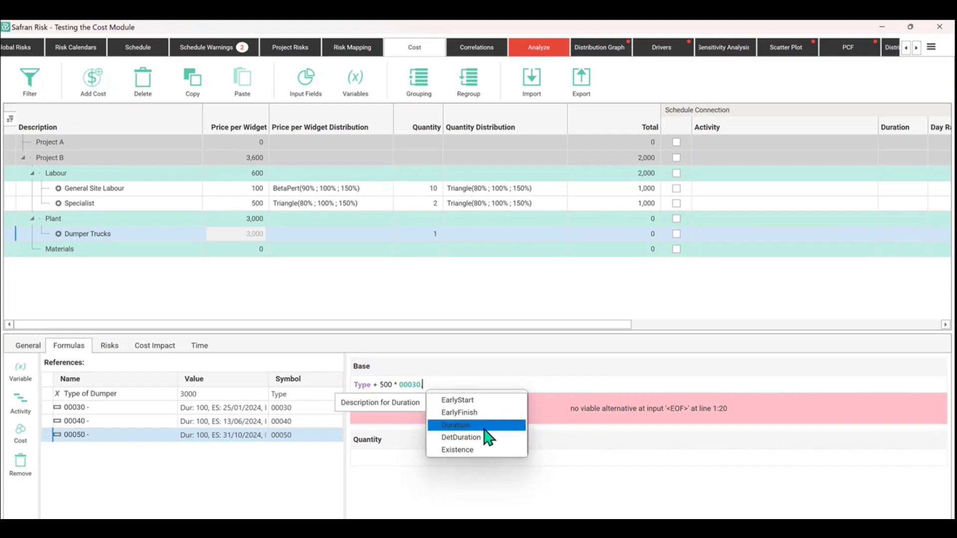
pyautogui.press('Escape')
pyautogui.write('Duration')
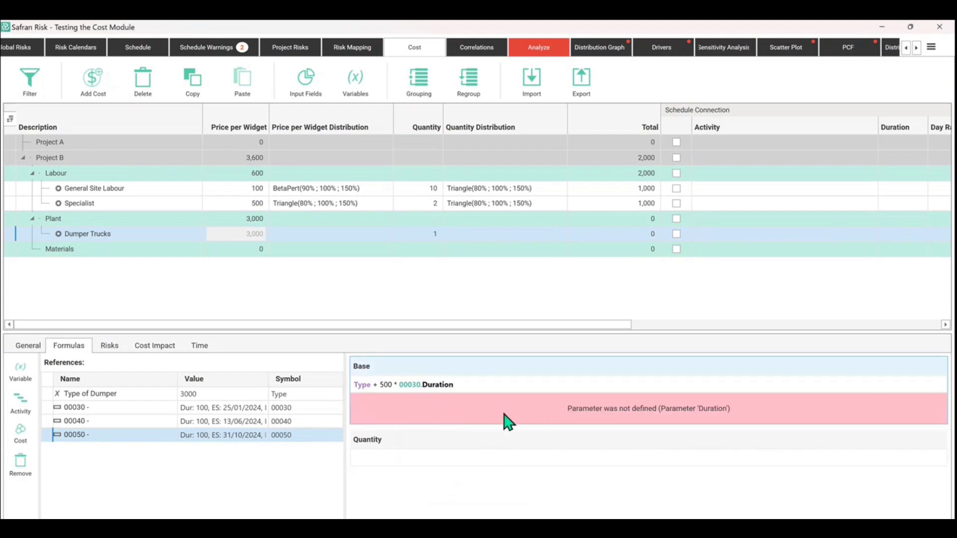
# - Wrap the reference as [00030.Duration] so Dumper Trucks costs 53,000
pyautogui.click(495, 386)
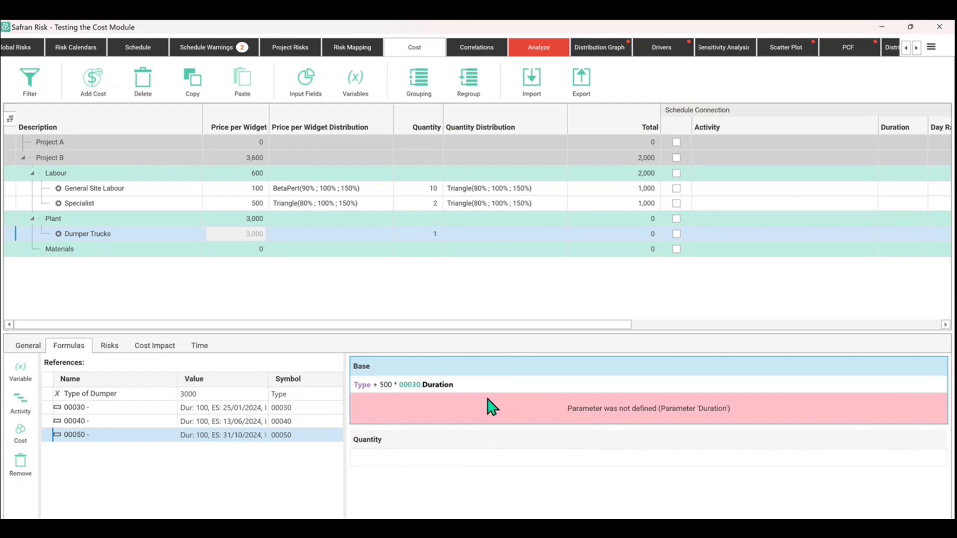
pyautogui.hotkey('ctrl', 'Left')
pyautogui.hotkey('ctrl', 'Left')
pyautogui.write('9')
pyautogui.press('BackSpace')
pyautogui.write('(')
pyautogui.write(')')
pyautogui.click(384, 385)
pyautogui.click(403, 385)
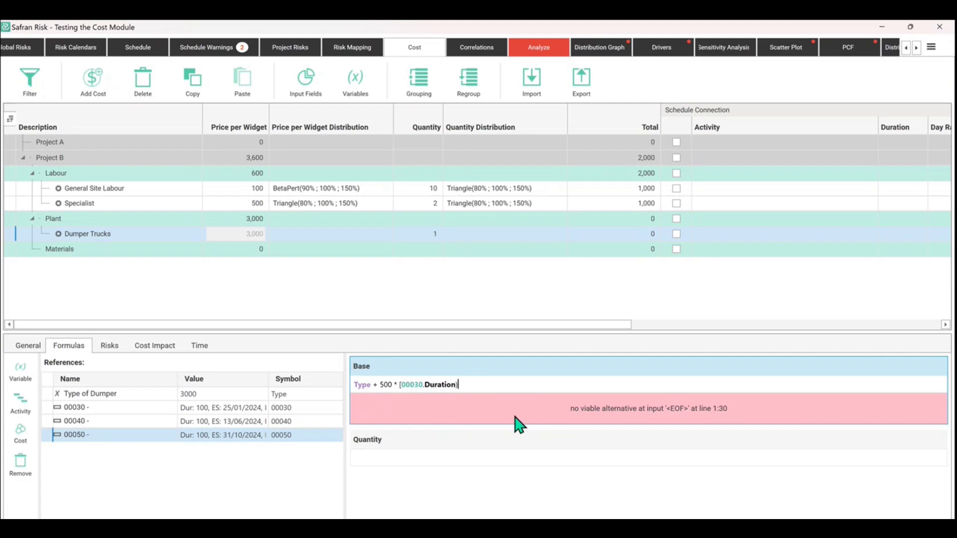
pyautogui.write(']')
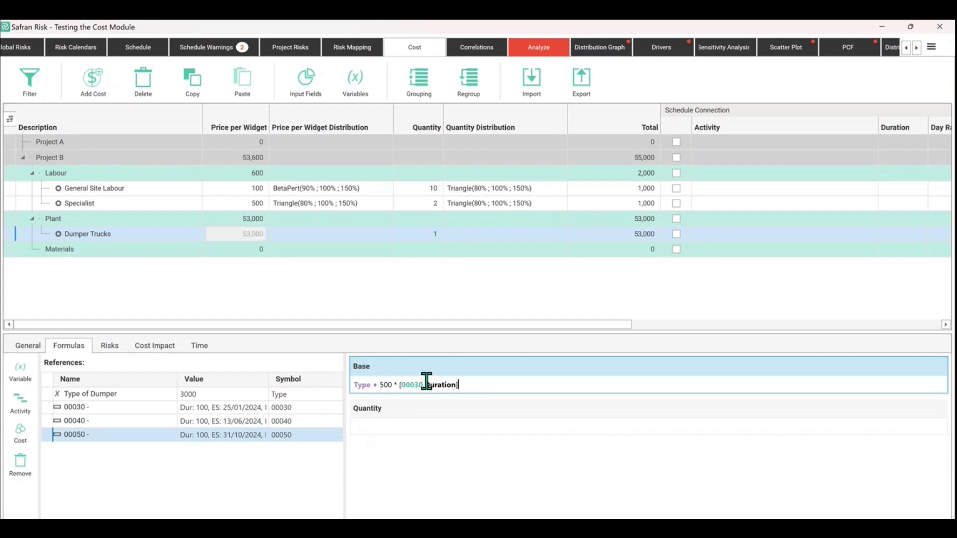
pyautogui.click(305, 408)
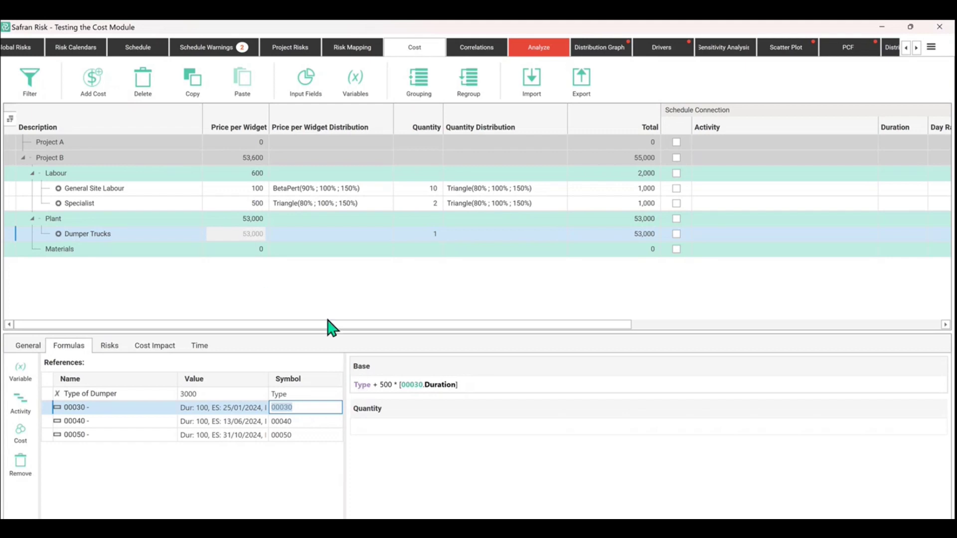
# - Bracket the base as (Type + 500) * [00030.Duration] for 350,000, and check the 00040/00050 reference symbols
pyautogui.click(357, 384)
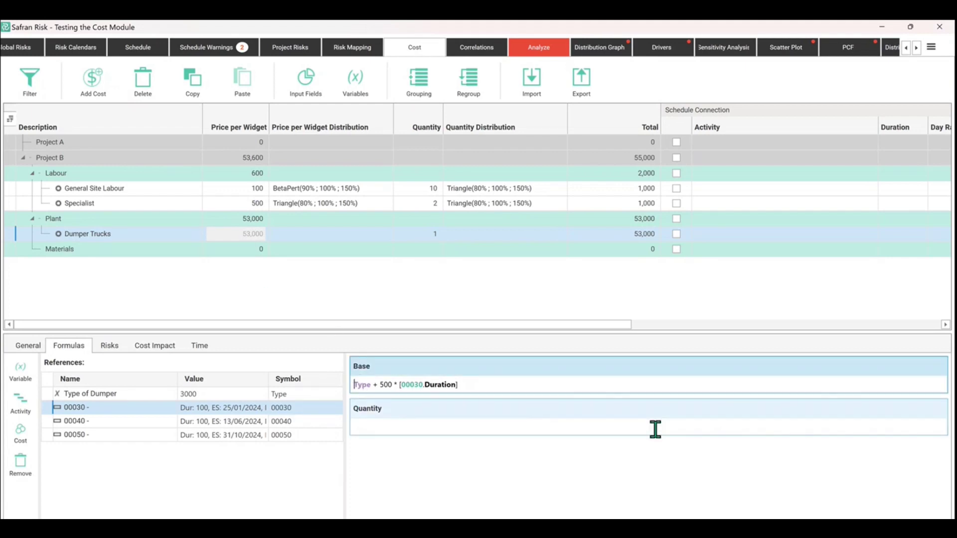
pyautogui.write('(')
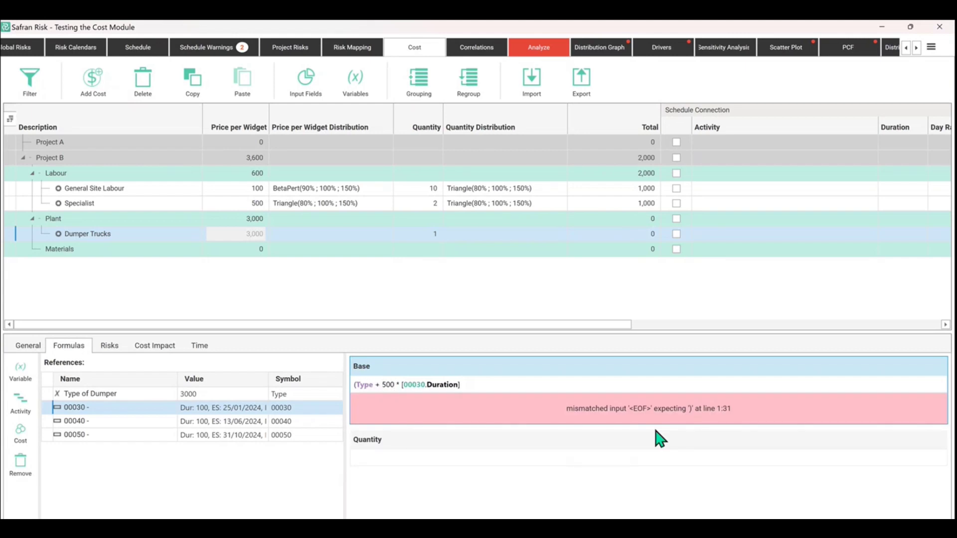
pyautogui.write(')')
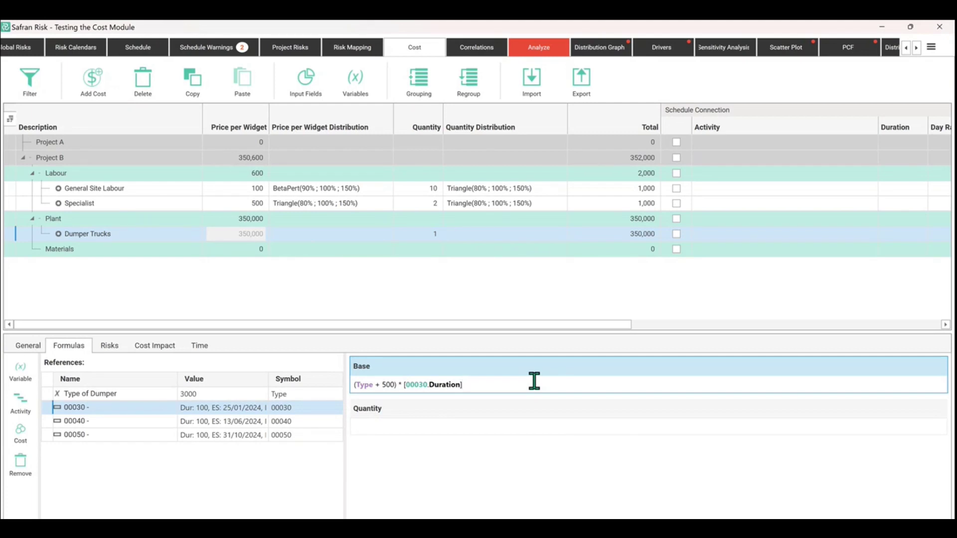
pyautogui.click(310, 421)
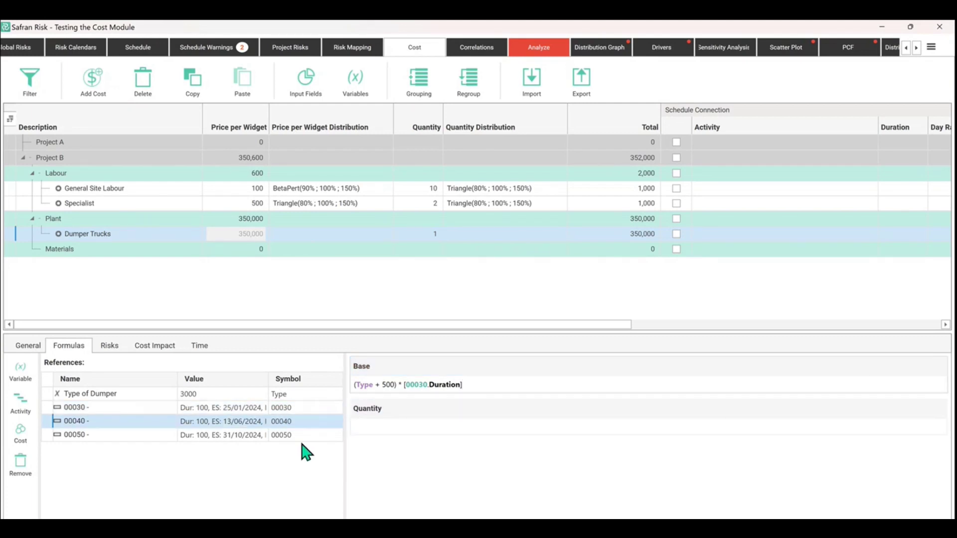
pyautogui.click(293, 431)
pyautogui.click(294, 422)
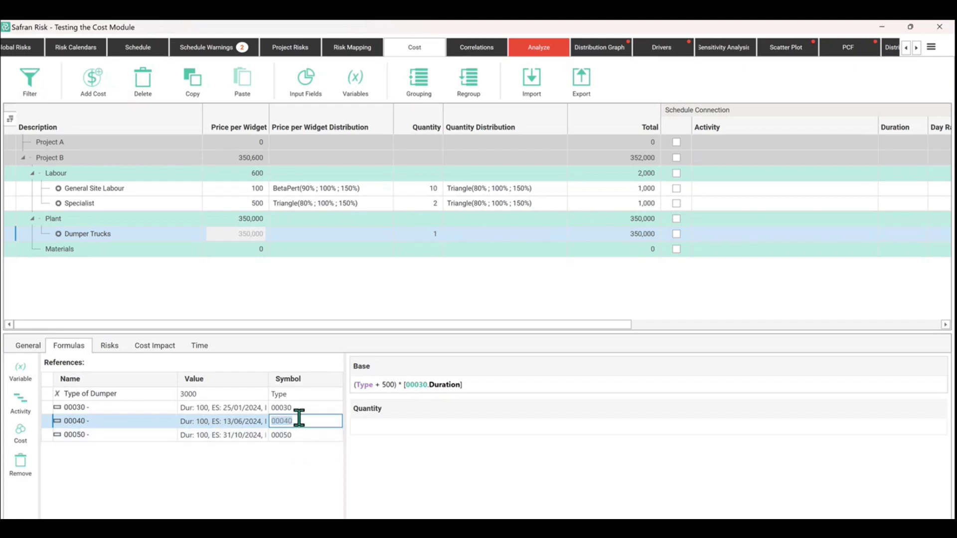
pyautogui.click(302, 436)
pyautogui.click(301, 421)
pyautogui.click(305, 436)
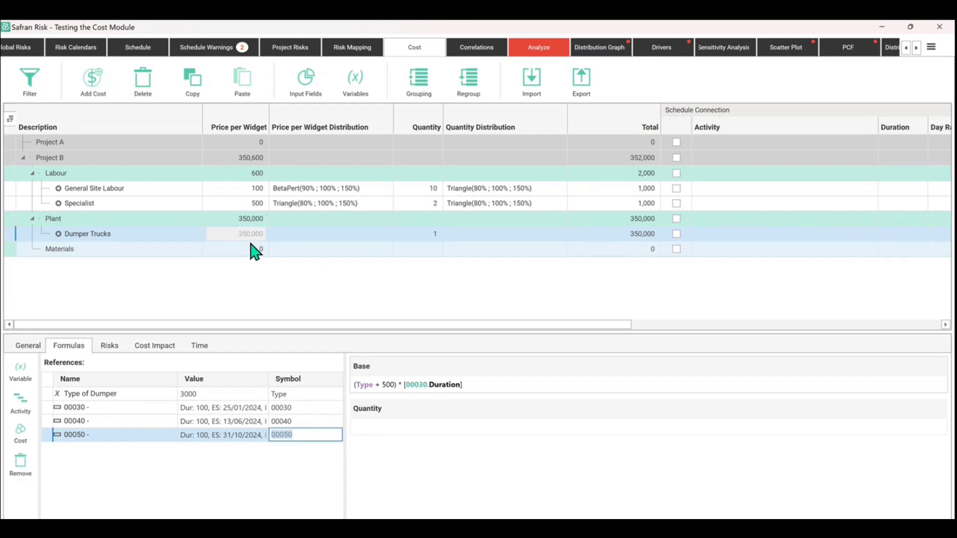
# - Clear the entire Dumper Trucks Base formula
pyautogui.click(473, 385)
pyautogui.hotkey('ctrl', 'a')
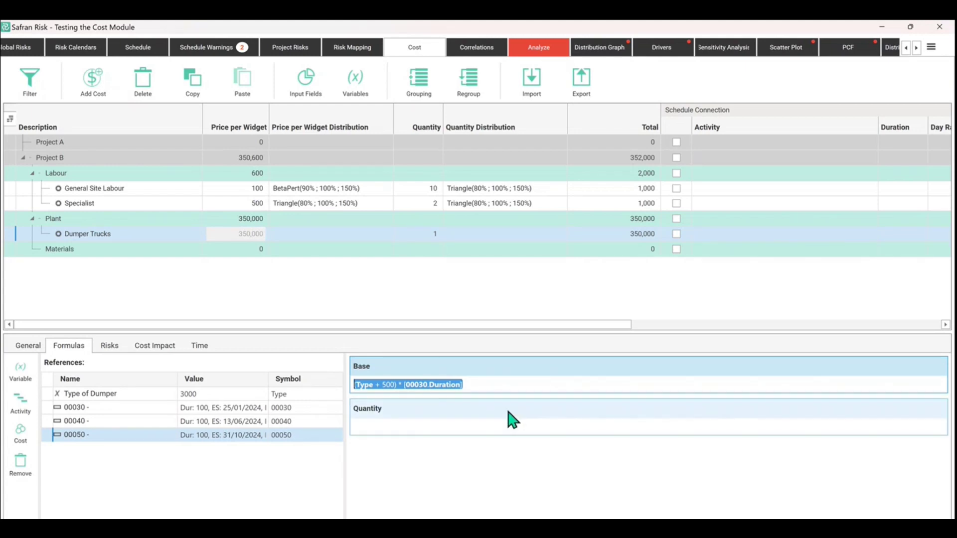
pyautogui.press('Delete')
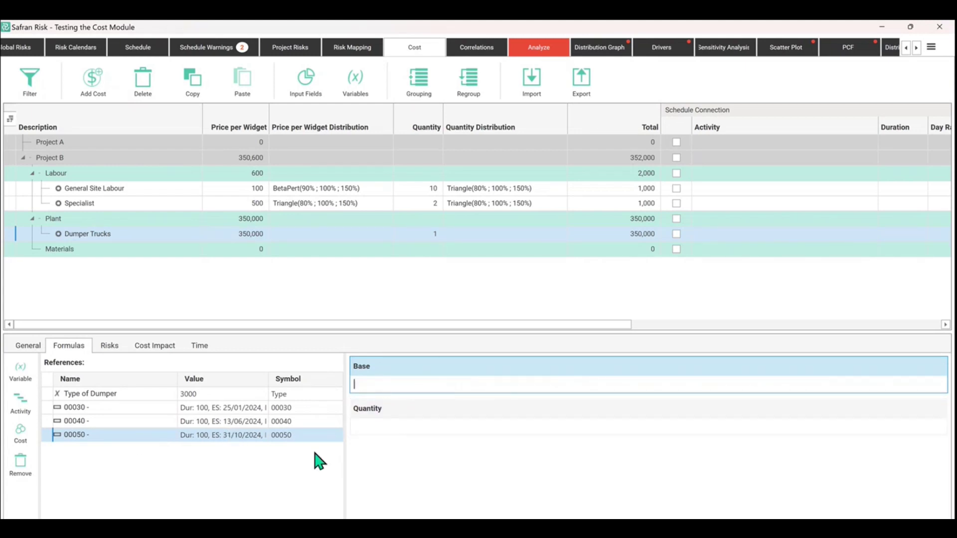
# - Enter a plain 3,000 as the Dumper Trucks price per widget, dropping Project B to 5,000
pyautogui.click(238, 235)
pyautogui.click(324, 236)
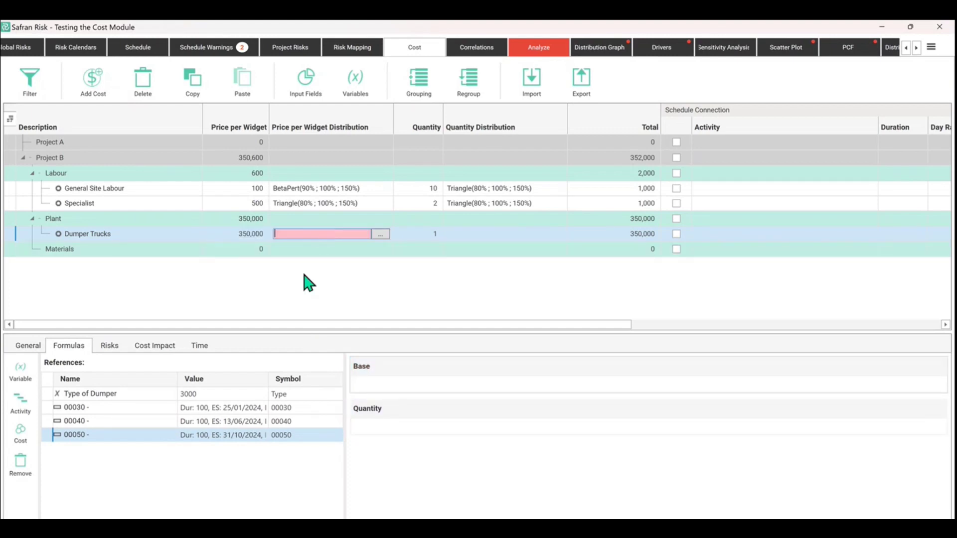
pyautogui.click(230, 236)
pyautogui.write('350000')
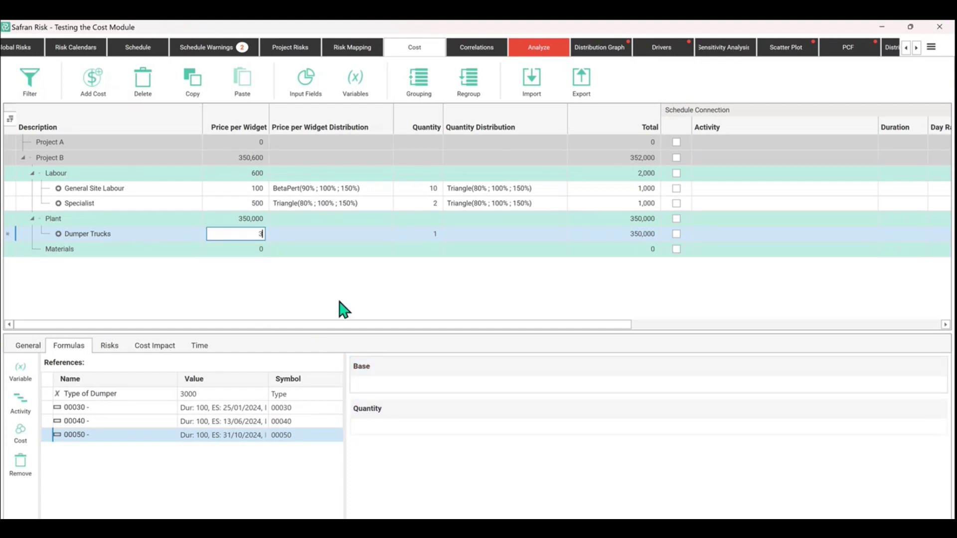
pyautogui.press('Return')
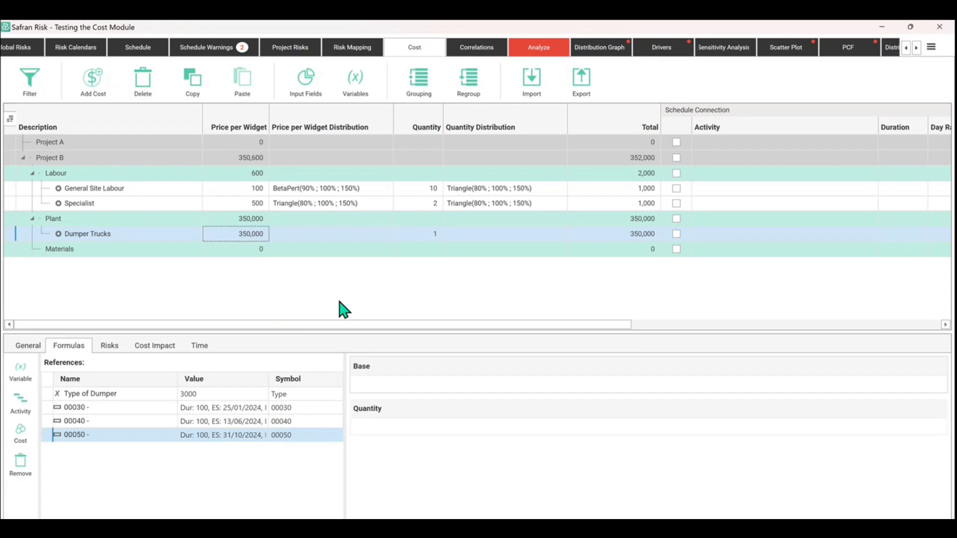
pyautogui.press('Tab')
pyautogui.click(232, 236)
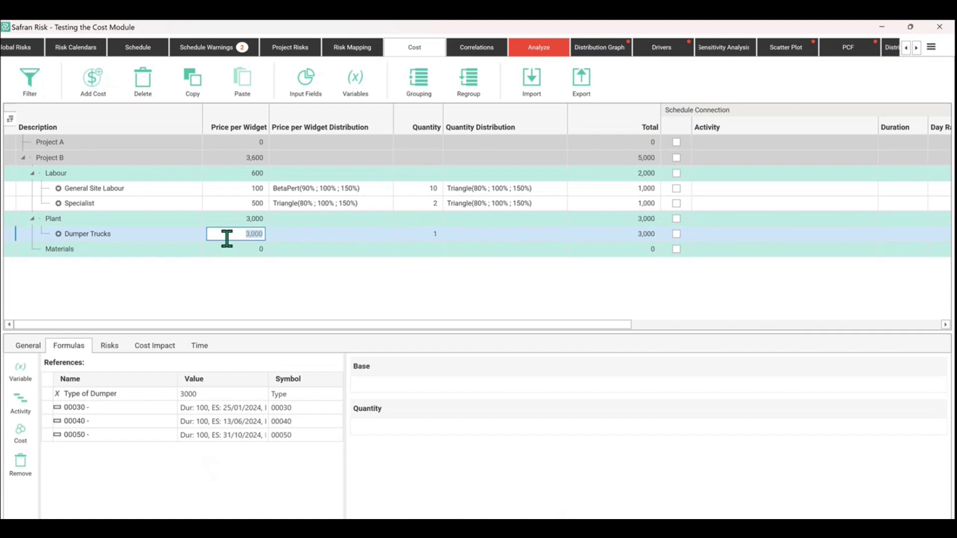
pyautogui.click(236, 254)
pyautogui.press('Up')
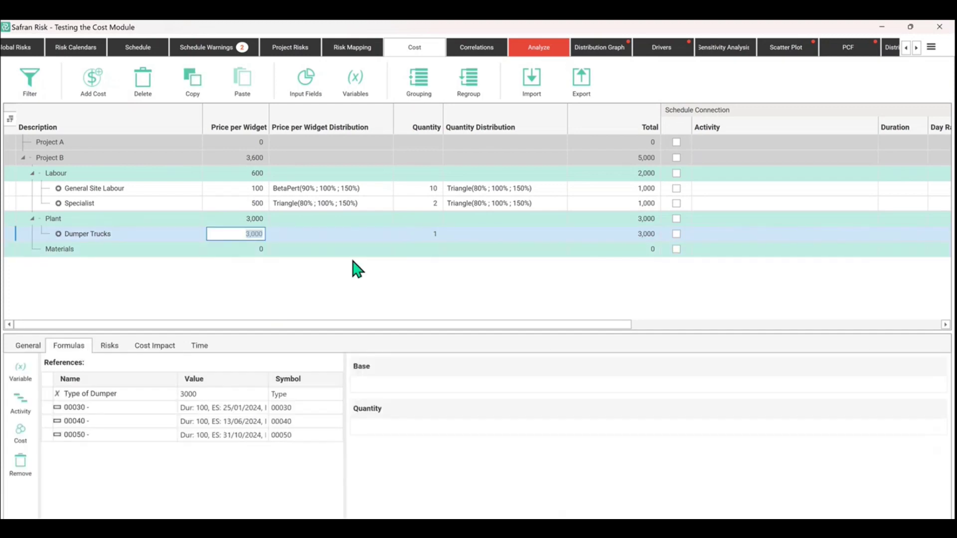